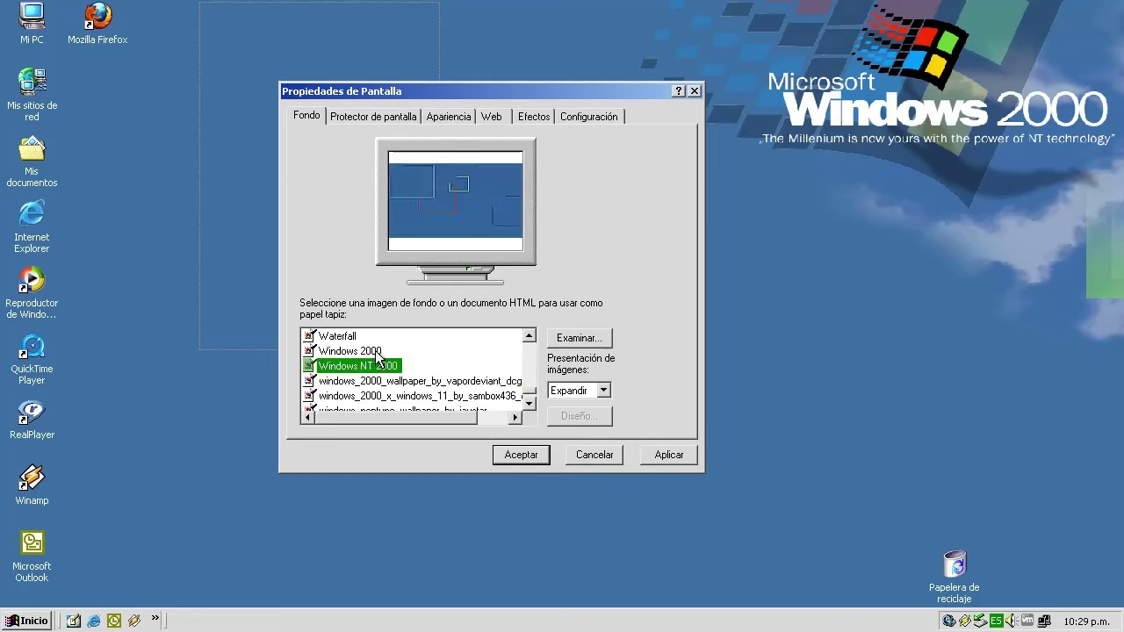
Set wallpaper2you_519017 as the desktop background and apply it.
left_click(378, 351)
key("Up")
key("Up")
key("Up")
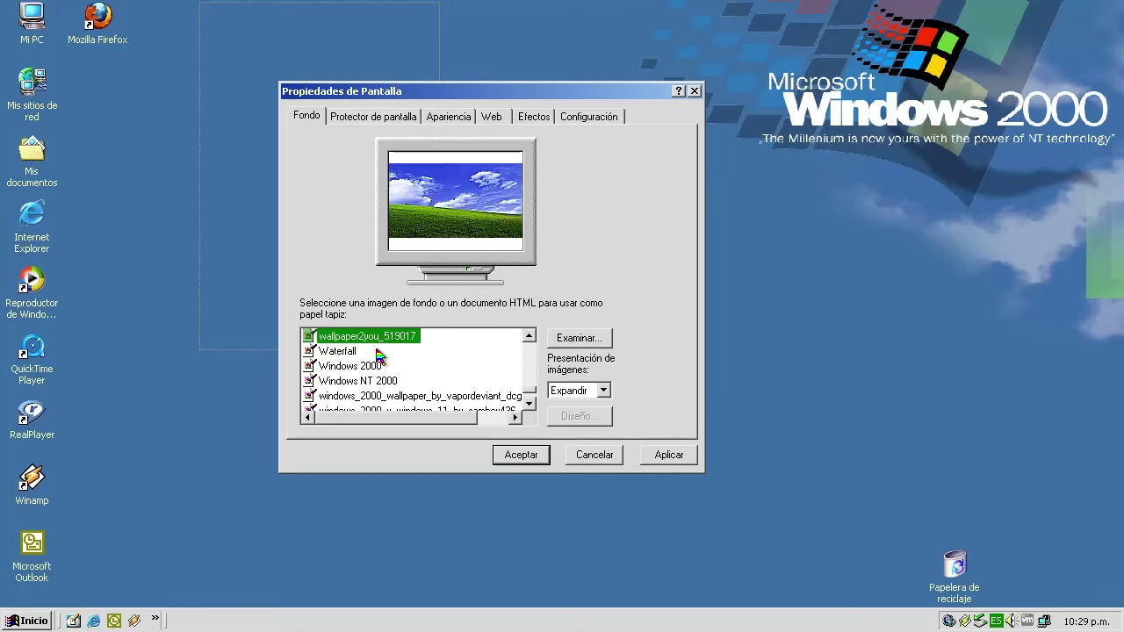
key("Down")
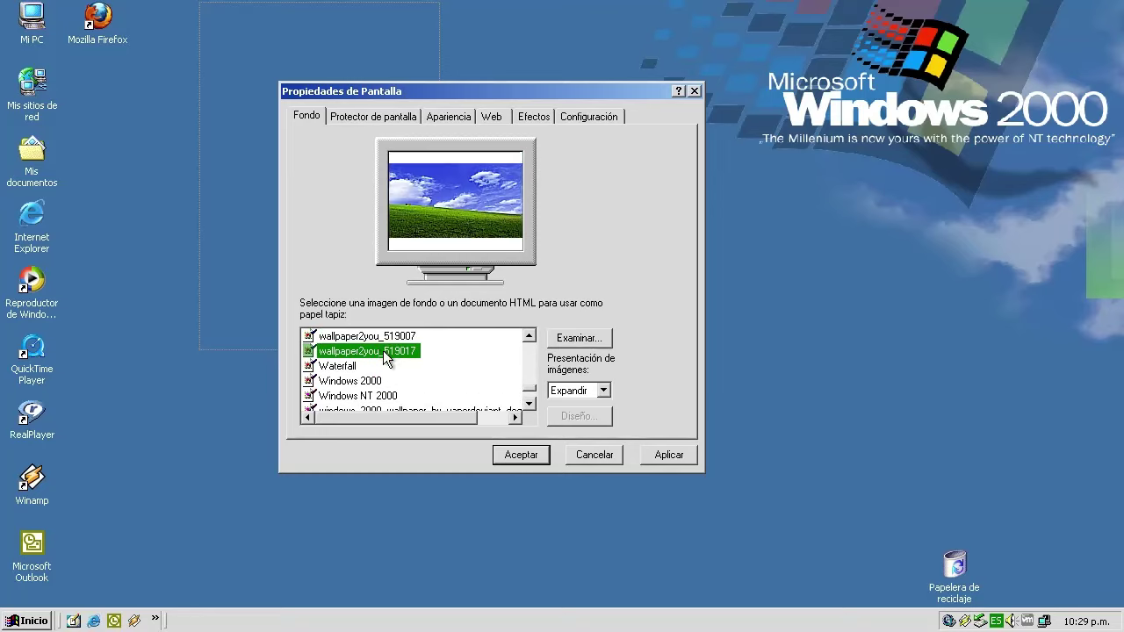
left_click(685, 462)
left_click(506, 457)
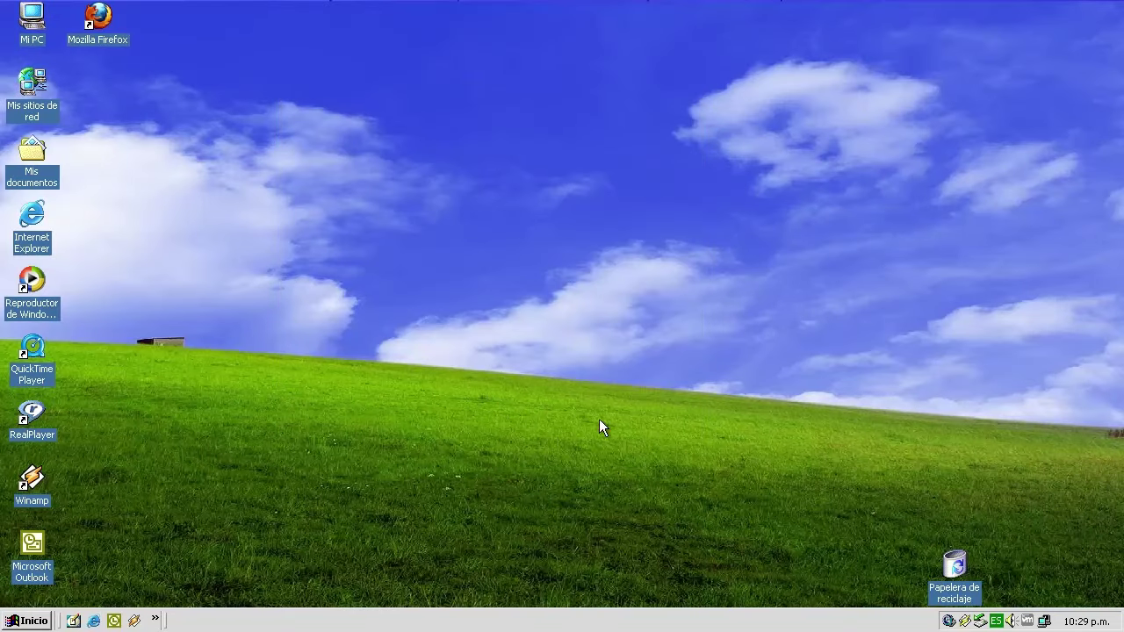
Move the Papelera de reciclaje icon to the lower-right corner of the desktop and align it with the icon grid.
left_click_drag(957, 592, 1069, 572)
right_click(803, 428)
left_click(835, 469)
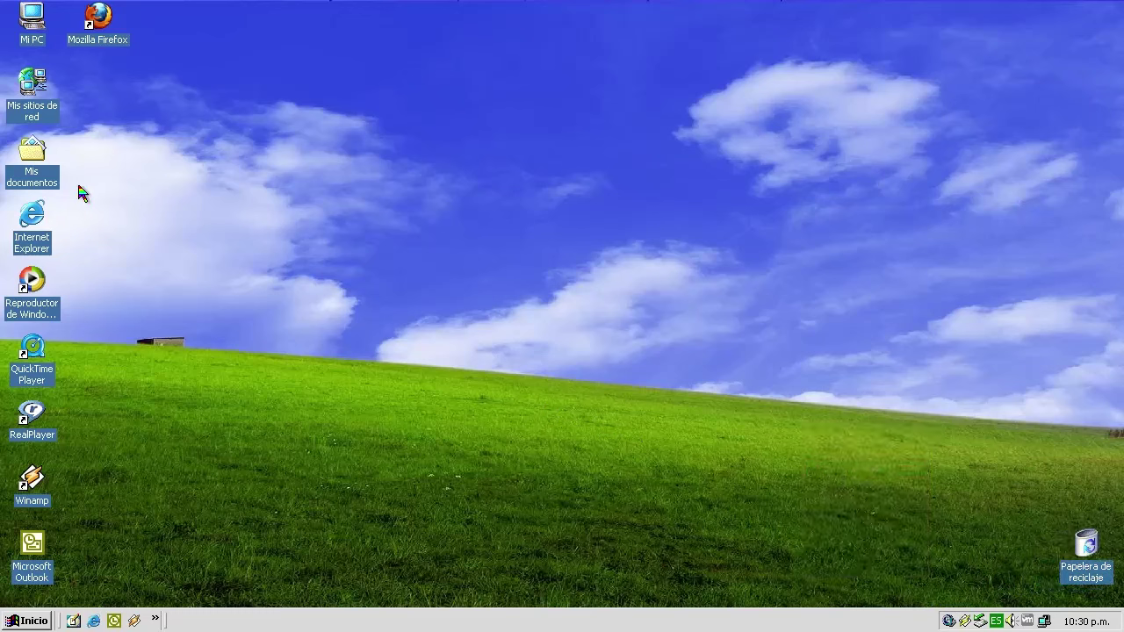
Open Agregar o quitar programas from the Control Panel and look through the full list of installed programs.
left_click(44, 623)
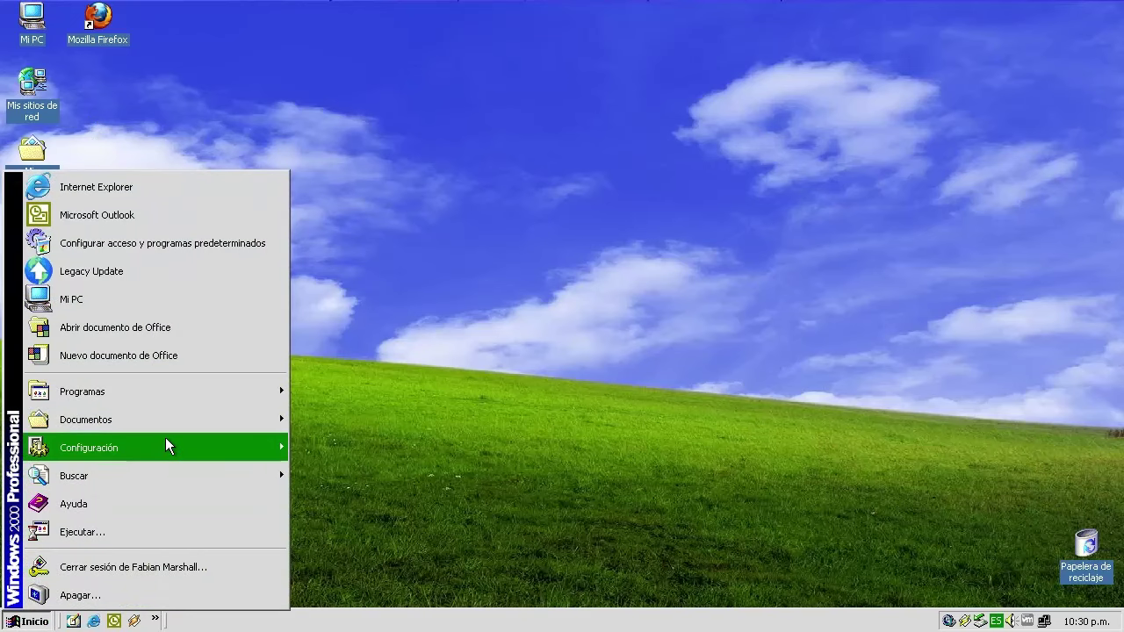
mouse_move(165, 443)
left_click(346, 442)
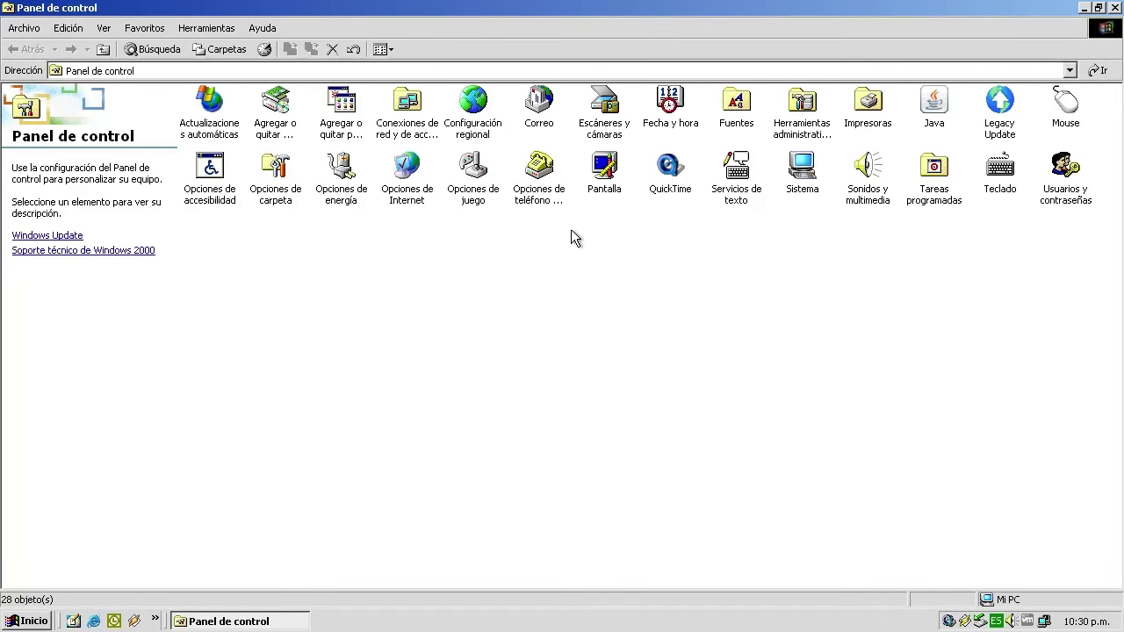
double_click(351, 109)
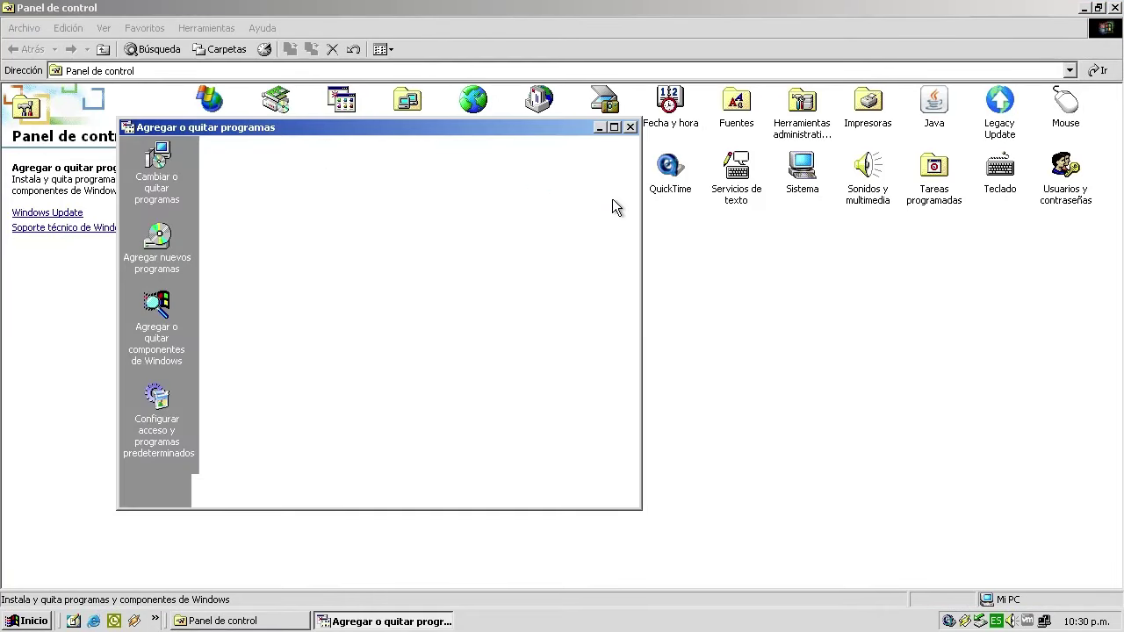
left_click(613, 127)
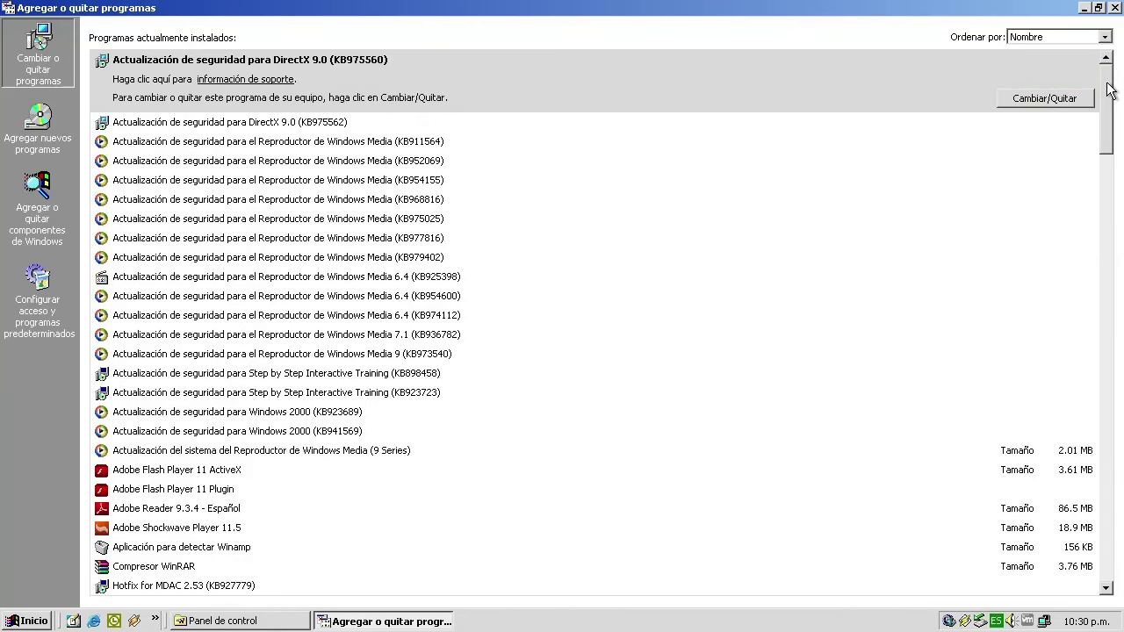
left_click_drag(1109, 90, 1120, 526)
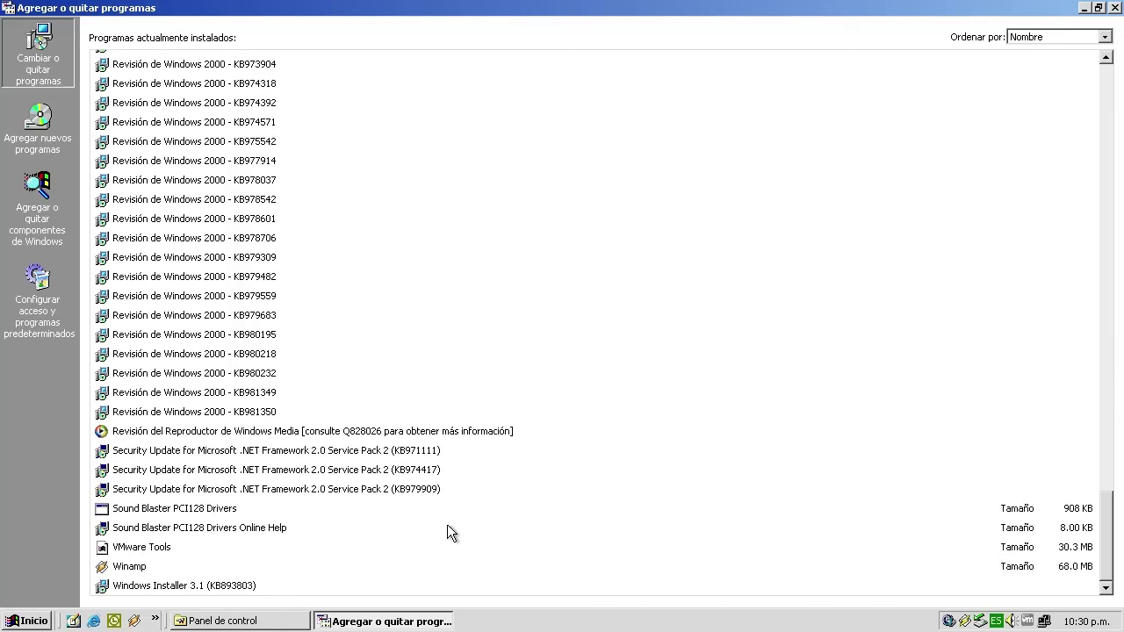
left_click(1114, 8)
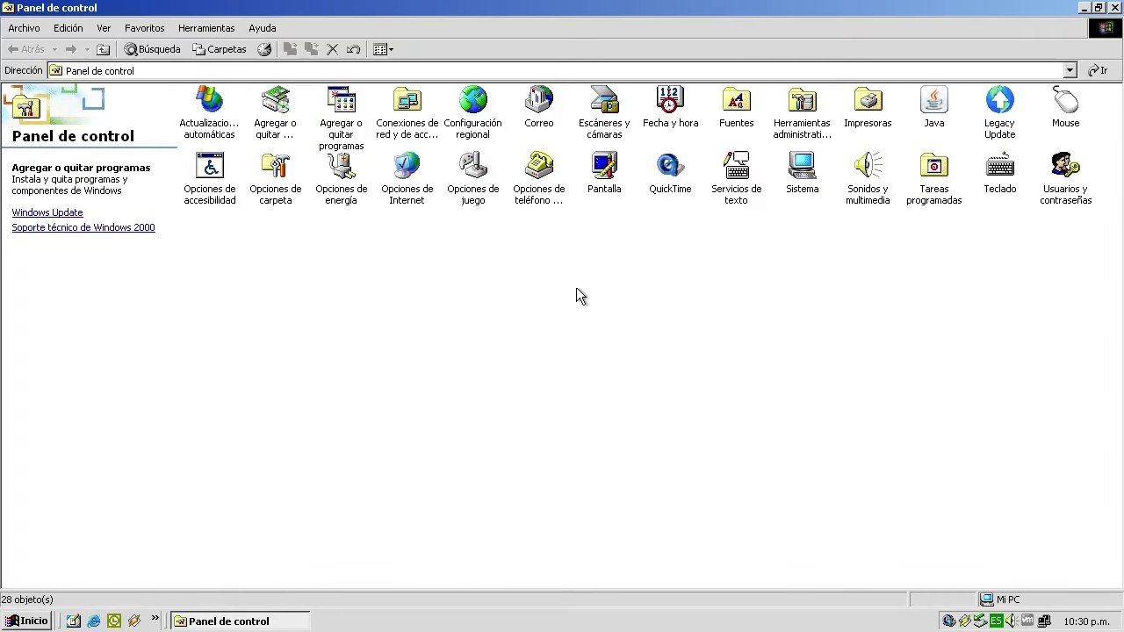
Examine the general, network identification and hardware pages of the system properties, closing the dialog and the Control Panel when done.
double_click(806, 176)
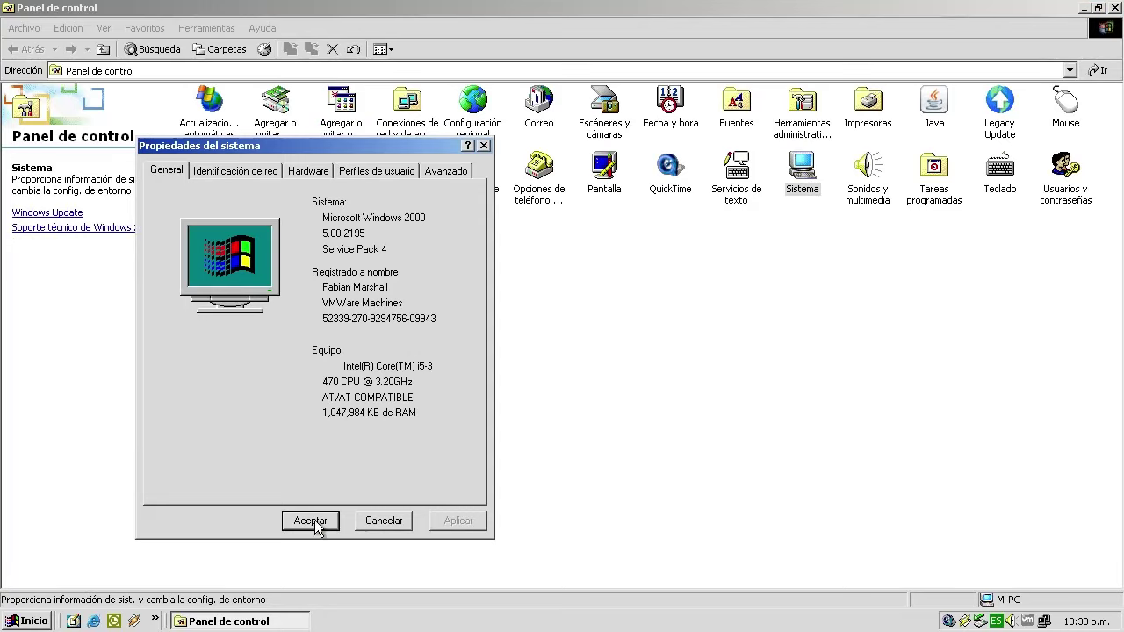
left_click(262, 173)
left_click(301, 174)
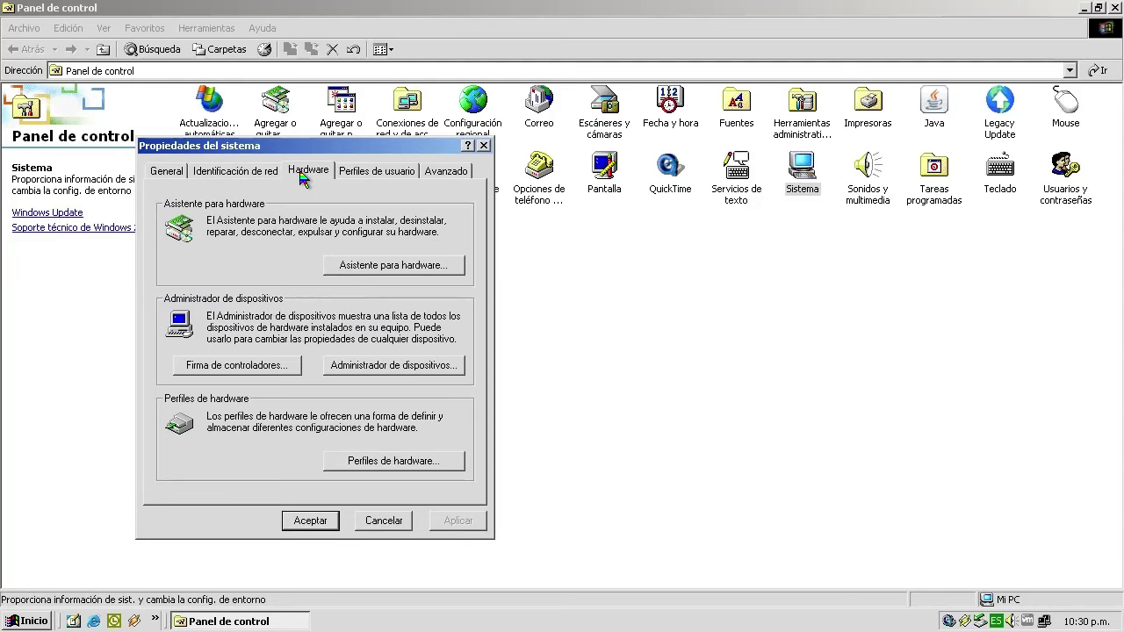
left_click(311, 522)
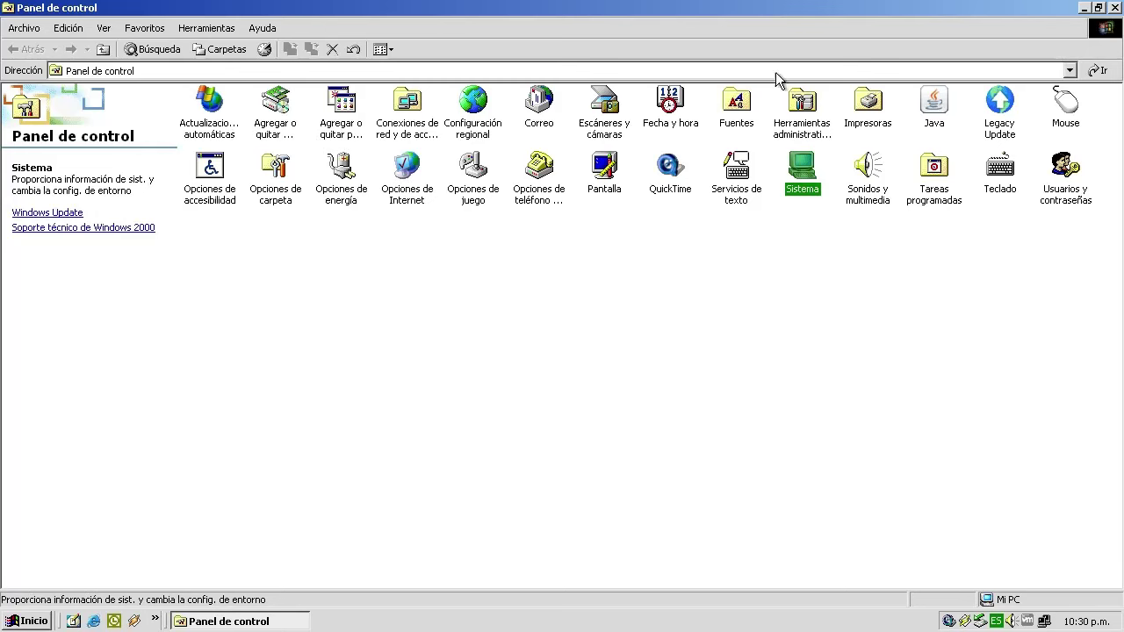
left_click(1113, 7)
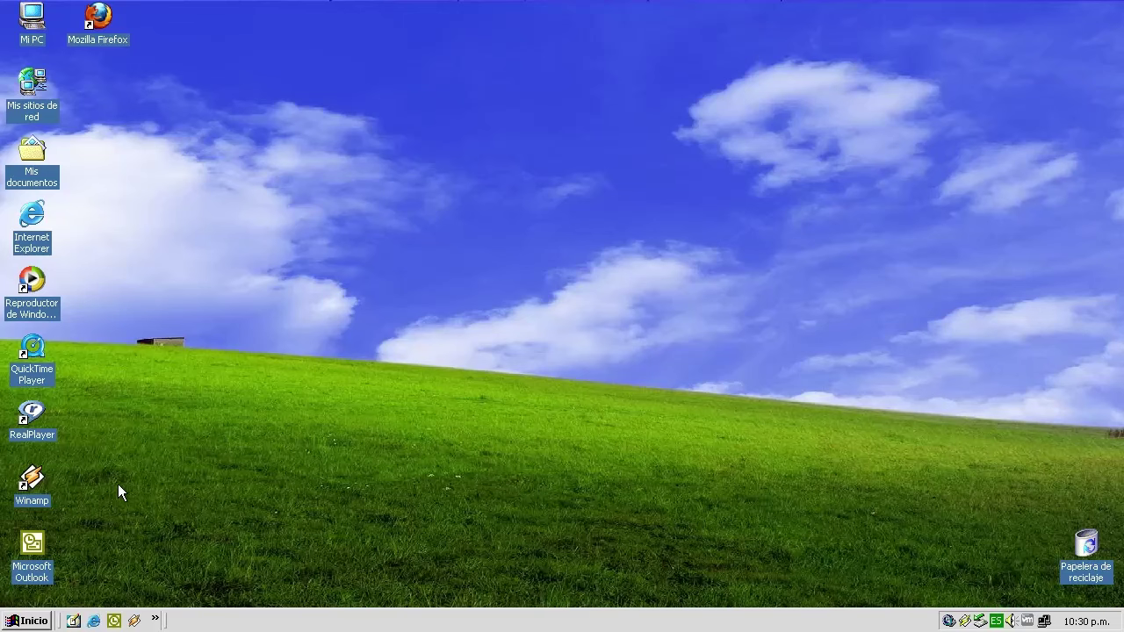
Start Microsoft Word, view its version information, and close the program.
left_click(39, 620)
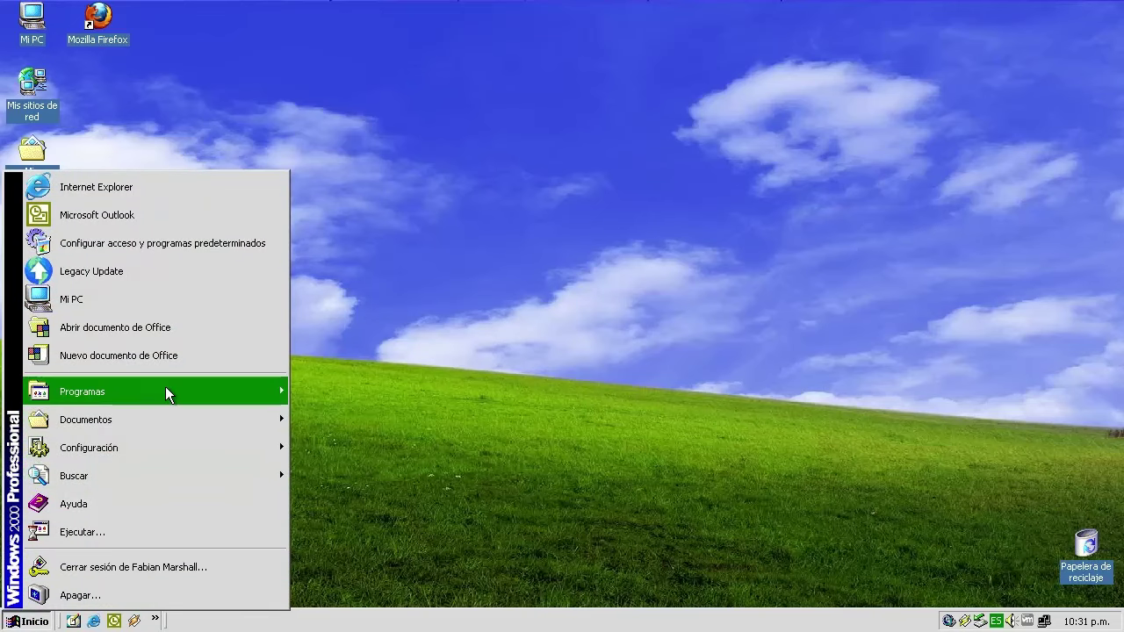
mouse_move(167, 389)
left_click(351, 568)
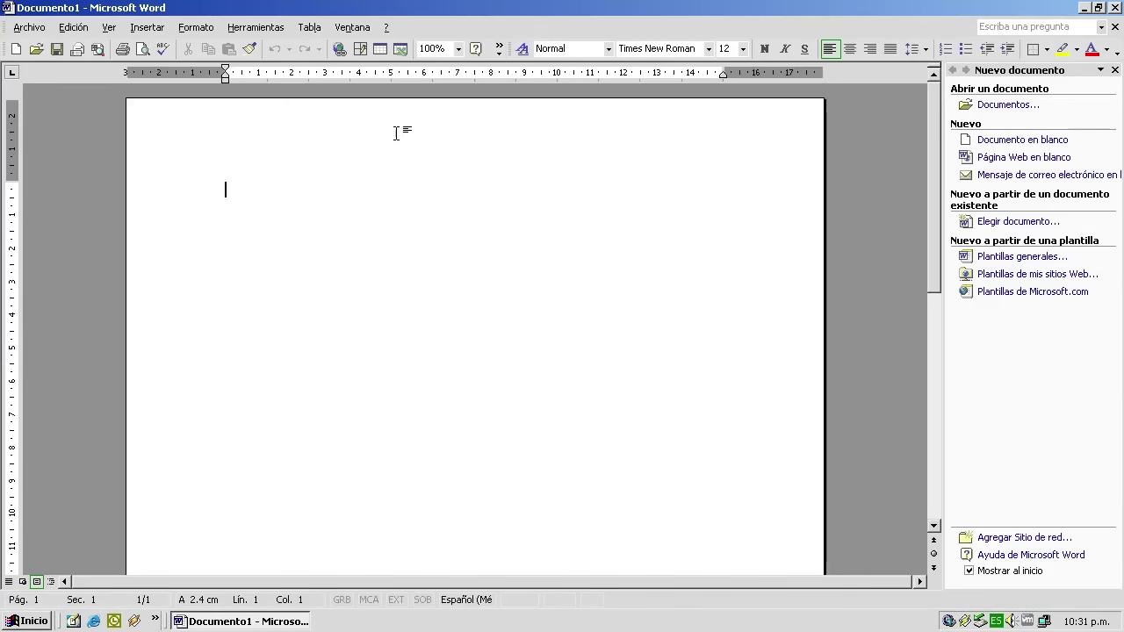
left_click(386, 27)
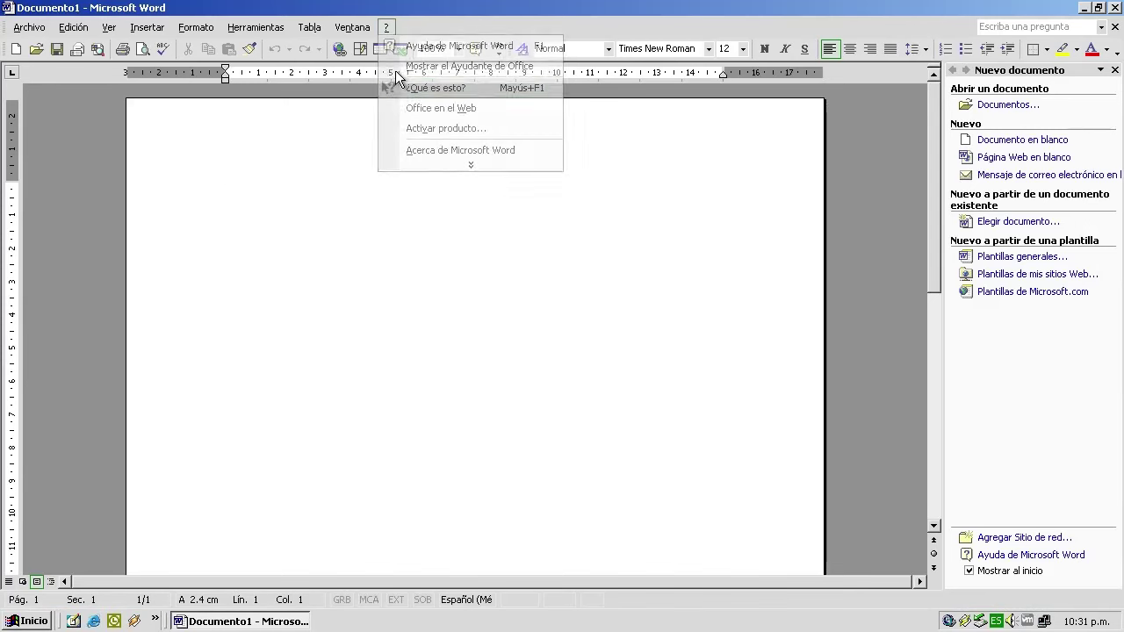
left_click(419, 151)
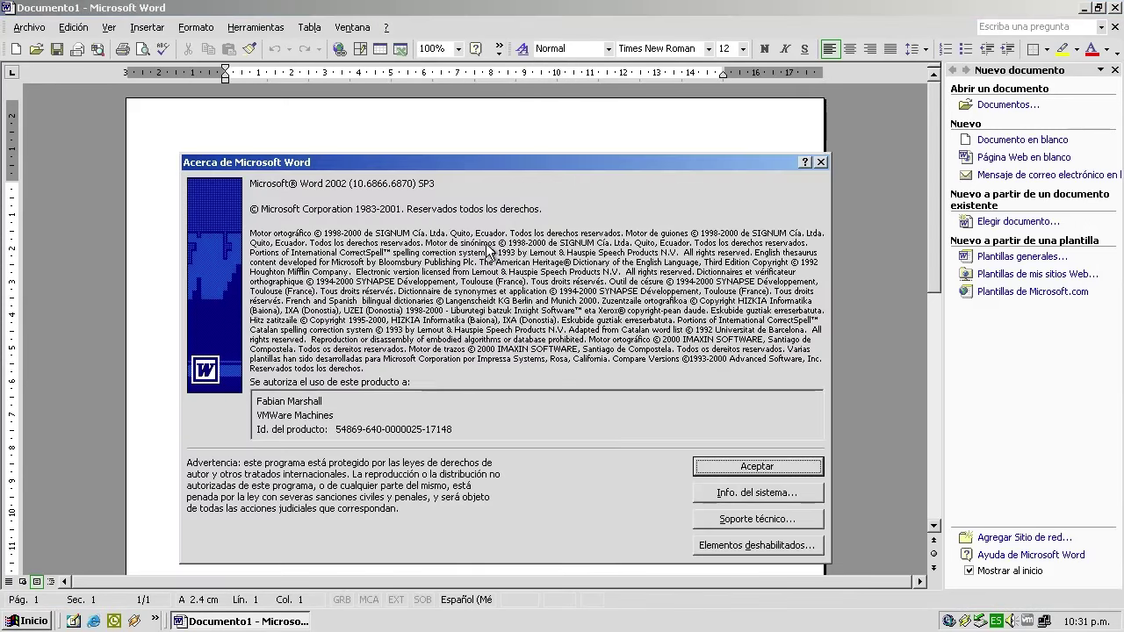
left_click(737, 470)
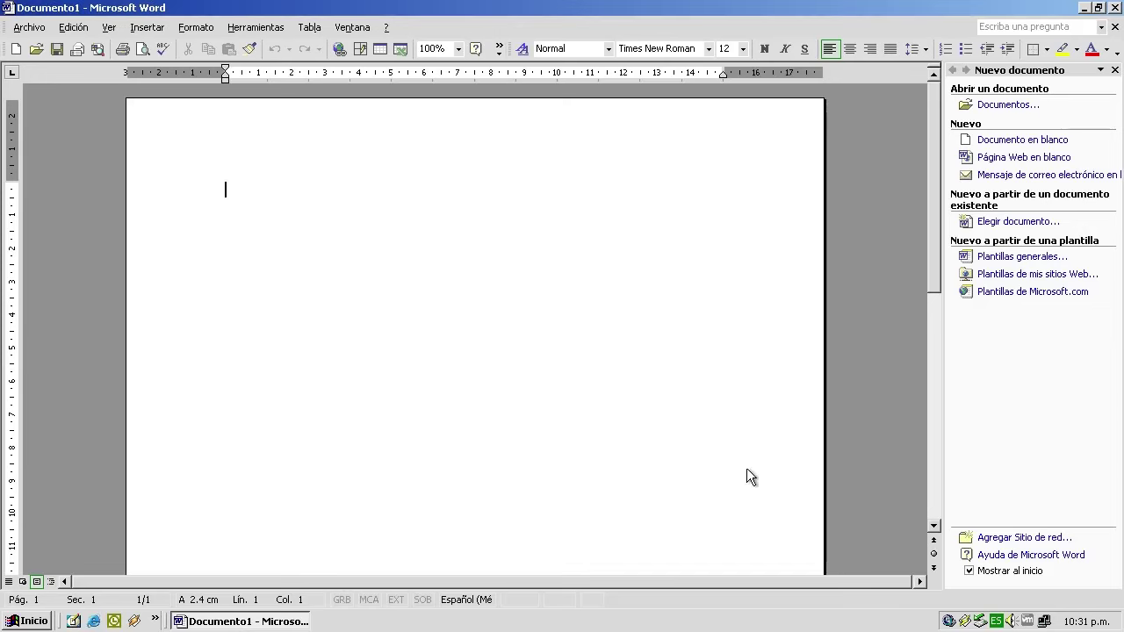
left_click(1115, 7)
Open the Legacy Update site in a maximized window and let it check for updates.
left_click(35, 621)
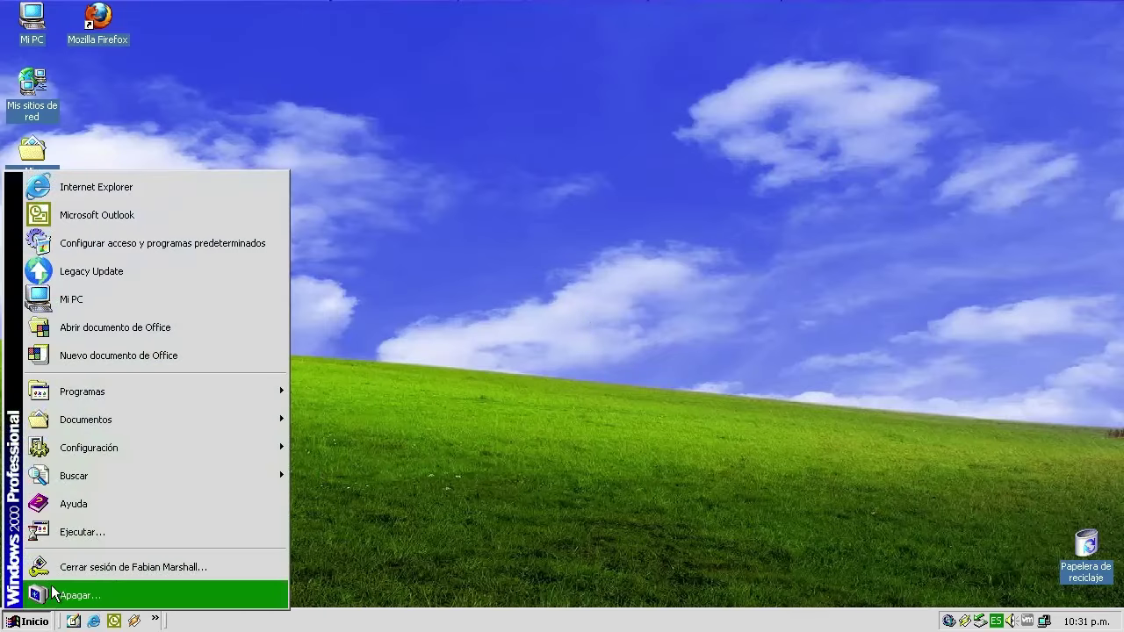
left_click(122, 269)
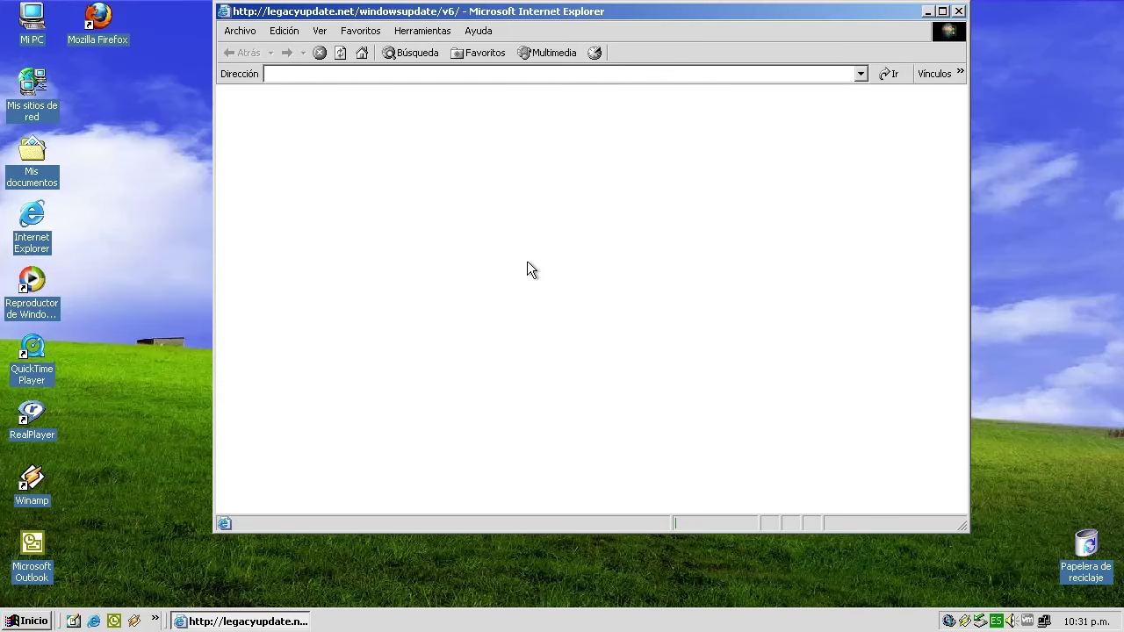
left_click(942, 11)
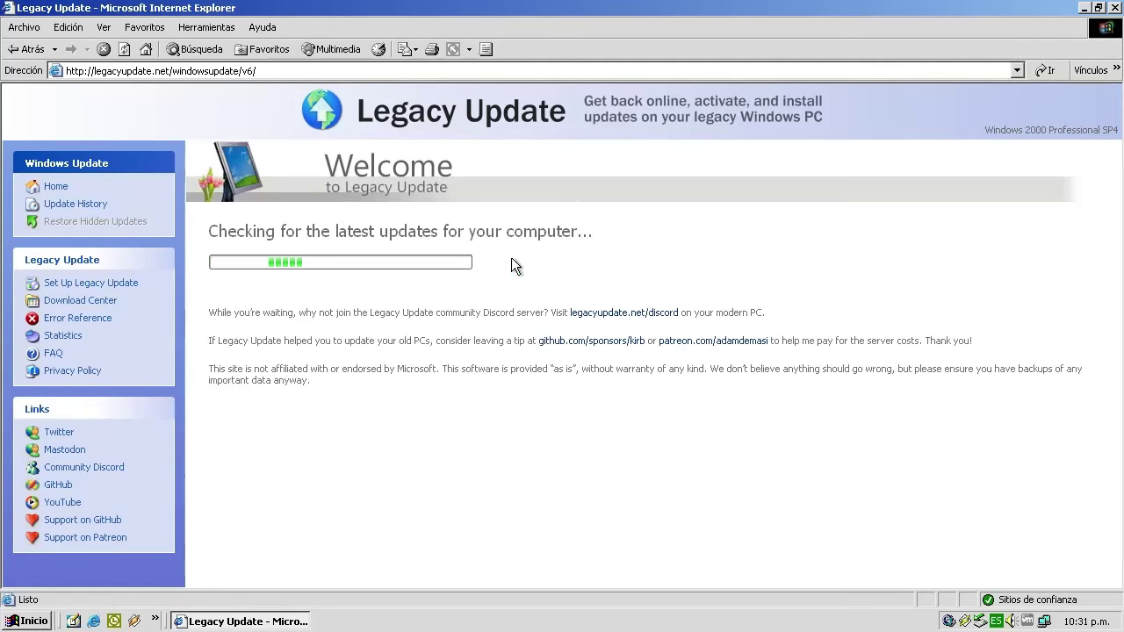
Open Windows Media Player, examine its current playlist and version information, and close the player.
left_click(28, 620)
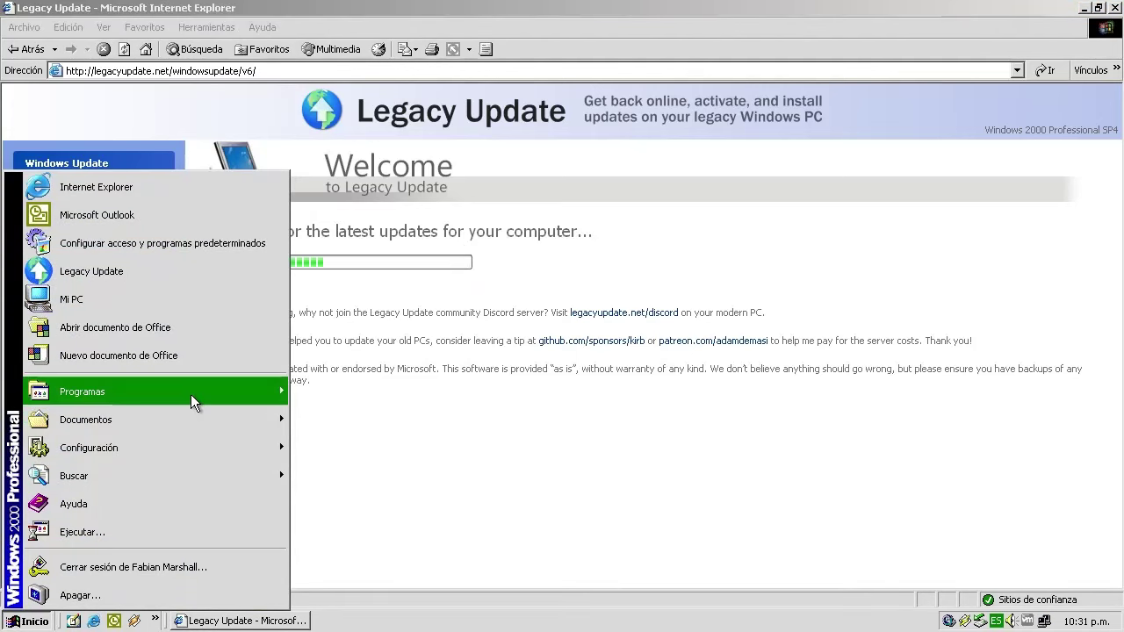
mouse_move(207, 394)
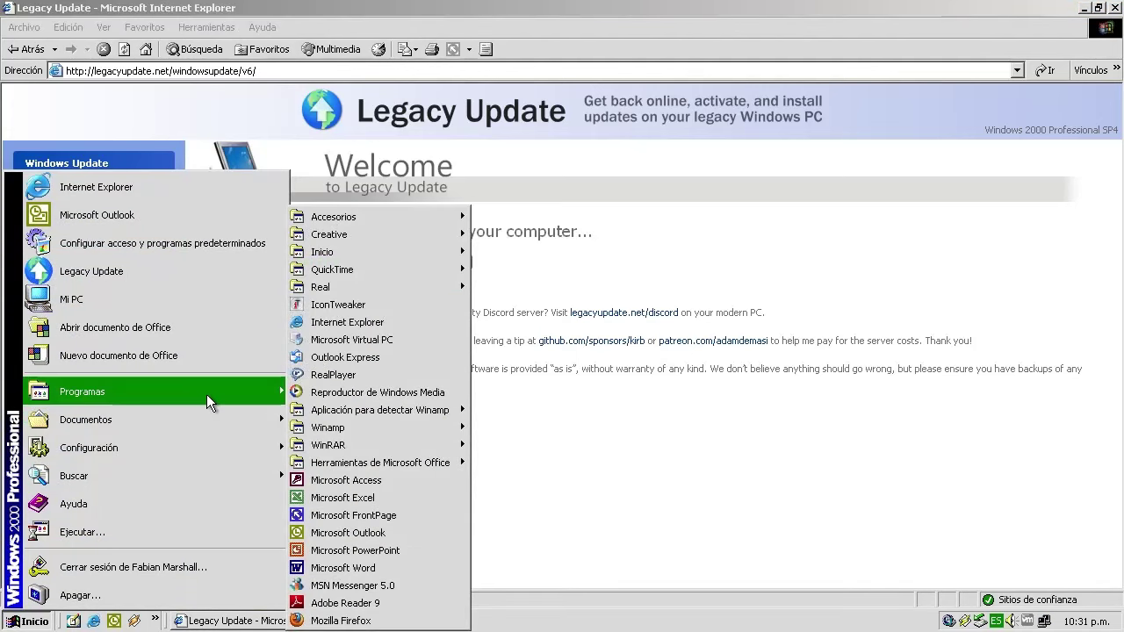
left_click(349, 400)
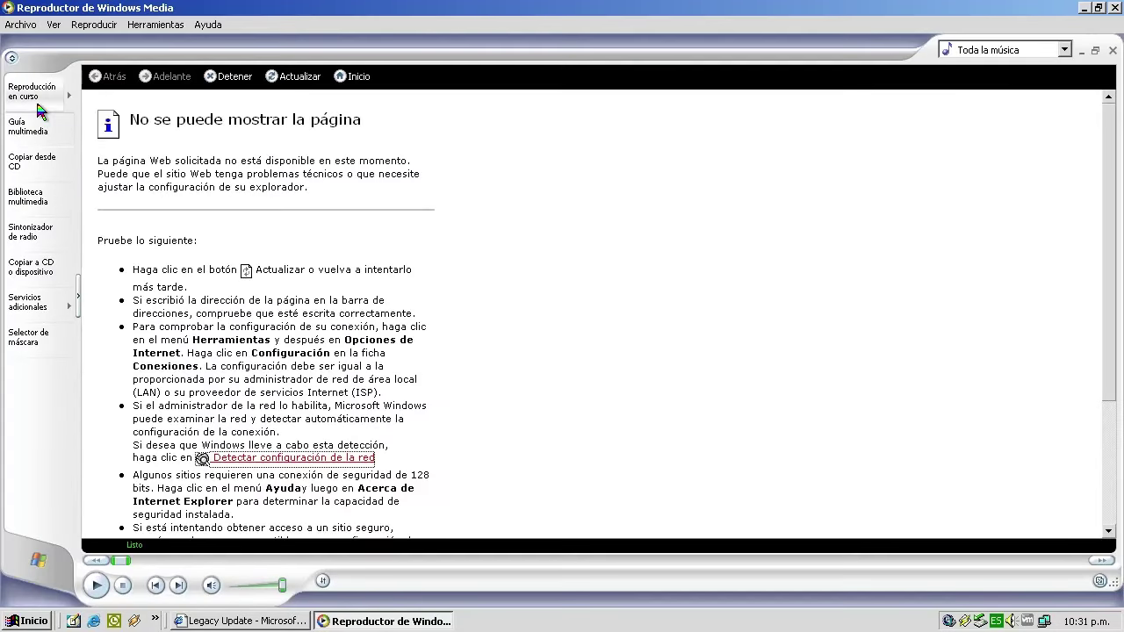
left_click(37, 103)
left_click(209, 25)
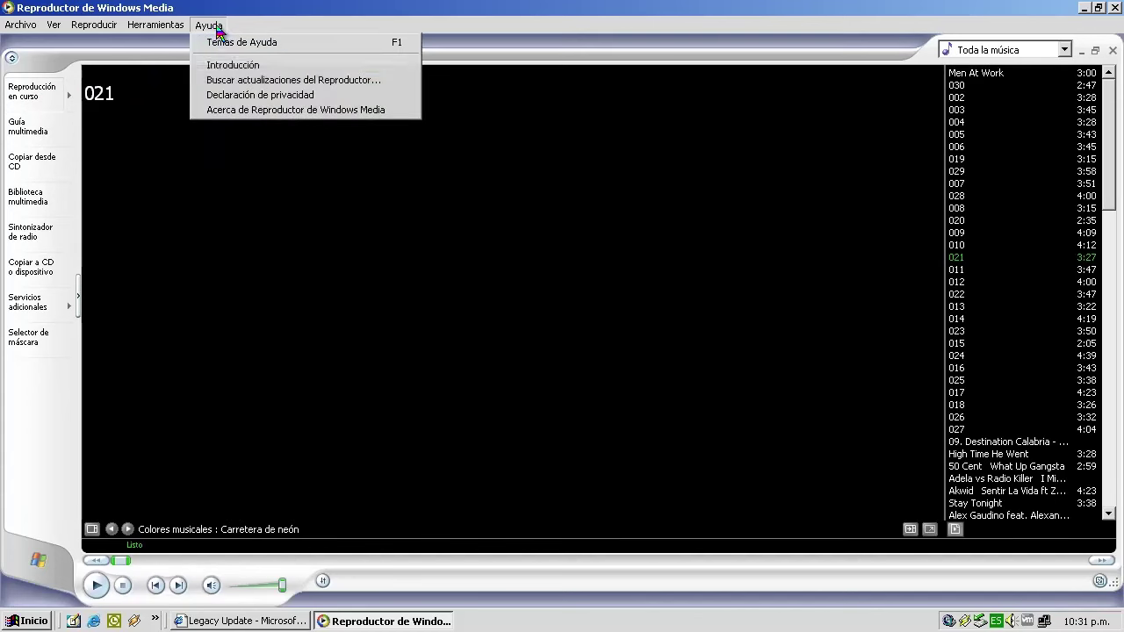
left_click(223, 109)
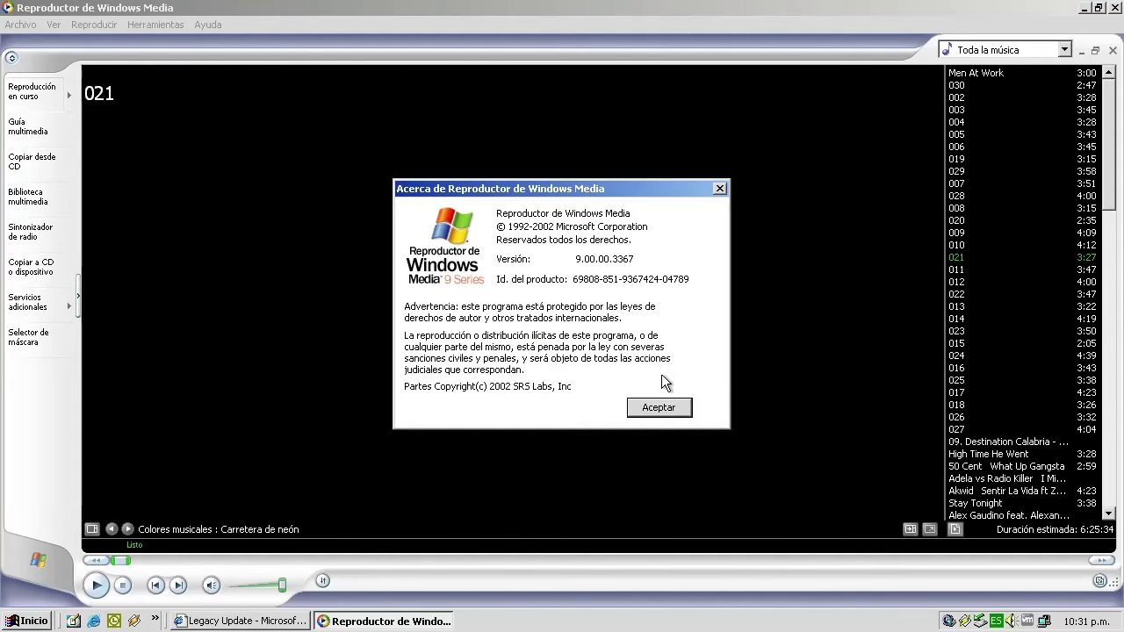
left_click(660, 409)
left_click_drag(1106, 125, 1121, 37)
left_click(1115, 8)
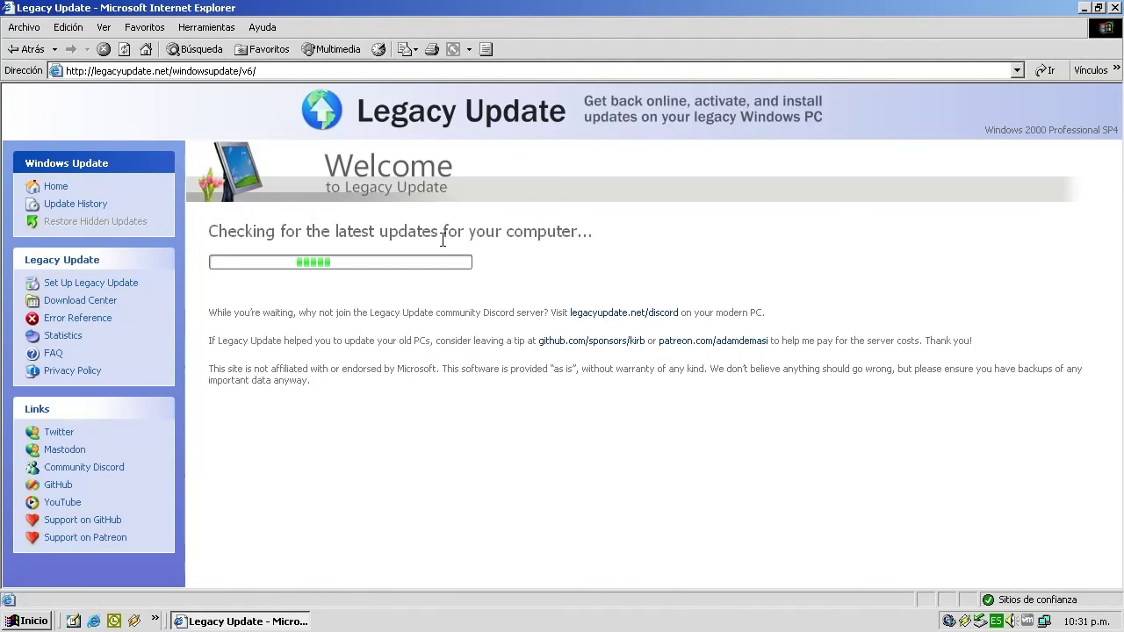
Check the Review and Install Updates page of Legacy Update and close the browser.
left_click(22, 621)
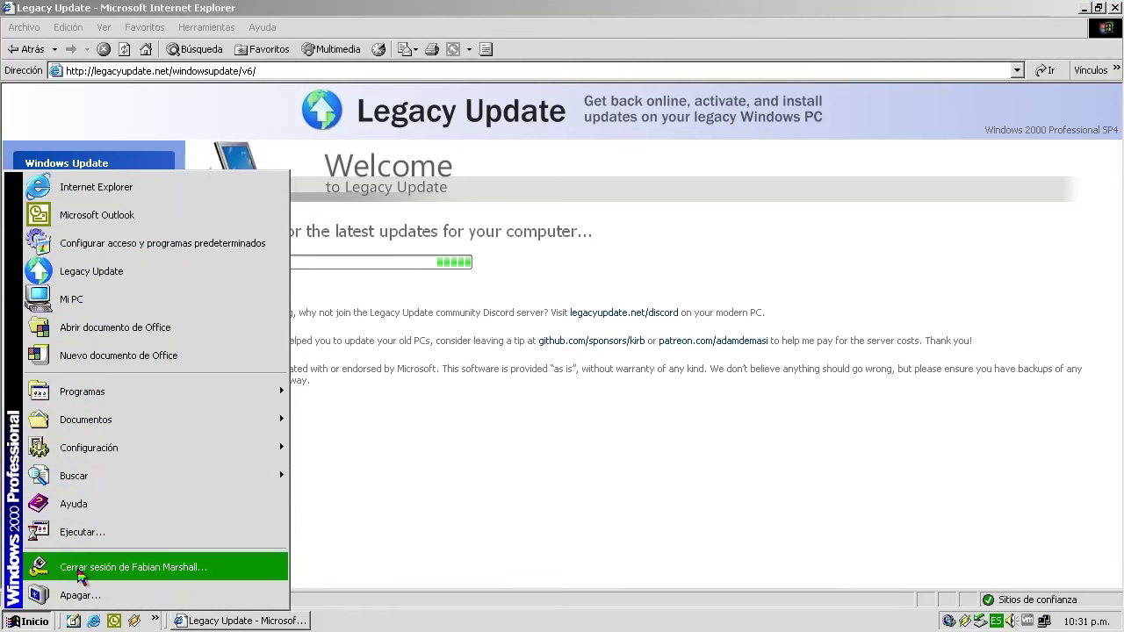
left_click(506, 449)
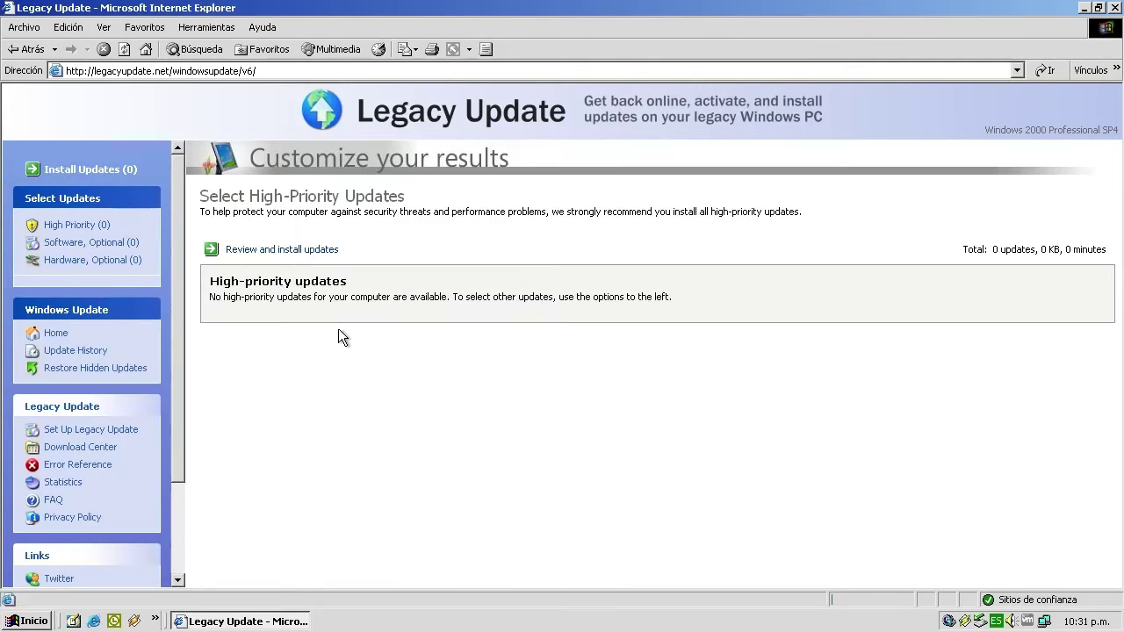
left_click(318, 250)
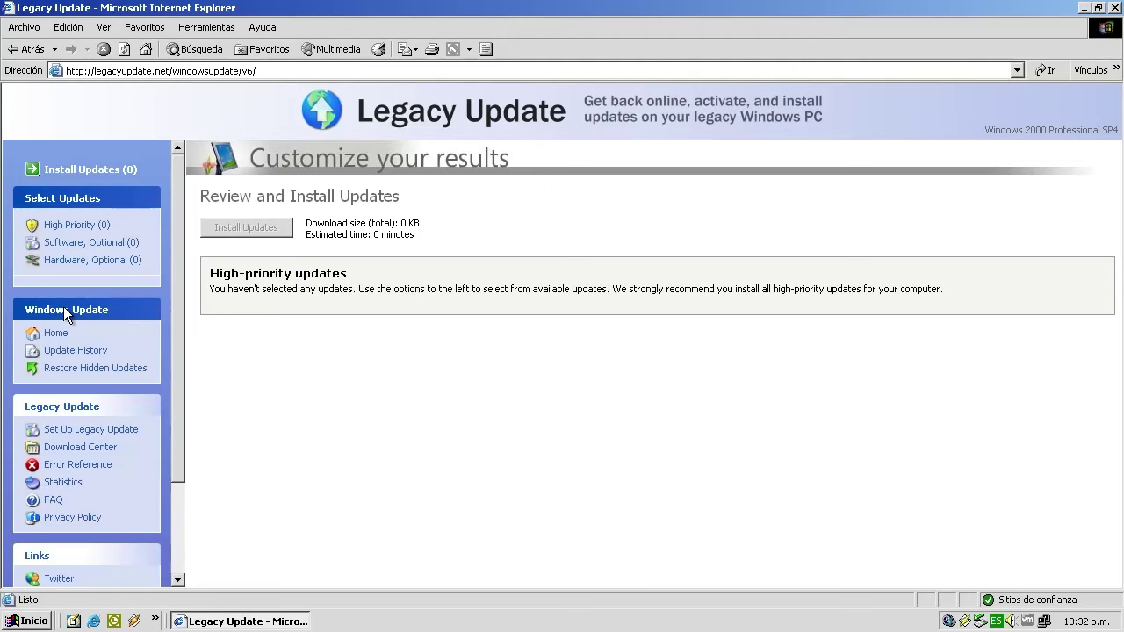
left_click(1114, 8)
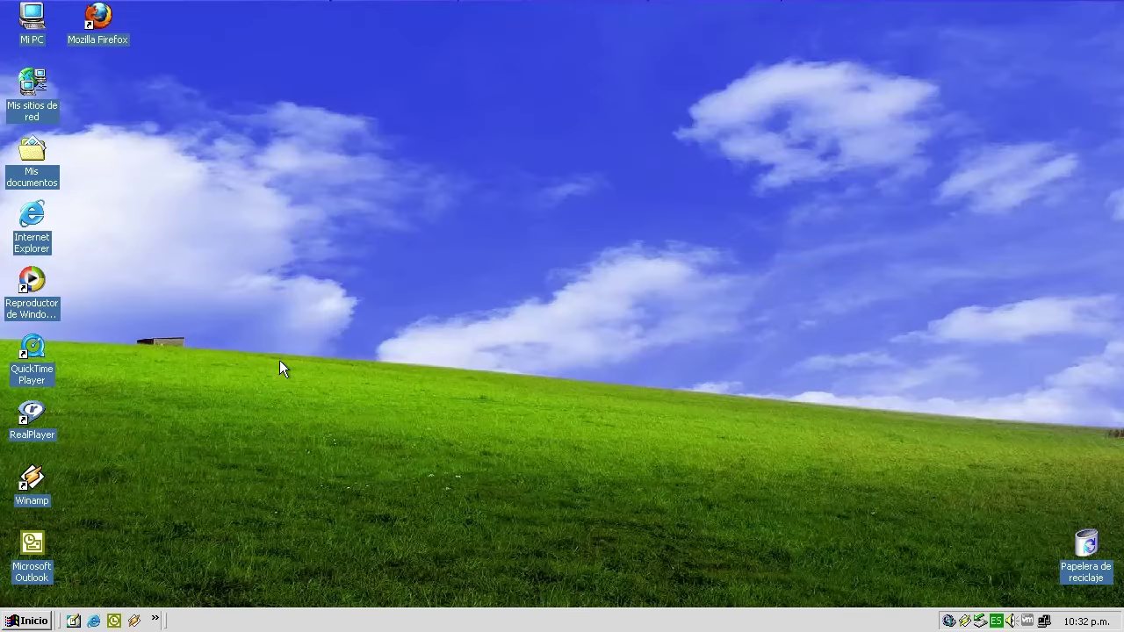
Launch Internet Explorer on its Google home page.
left_click(30, 620)
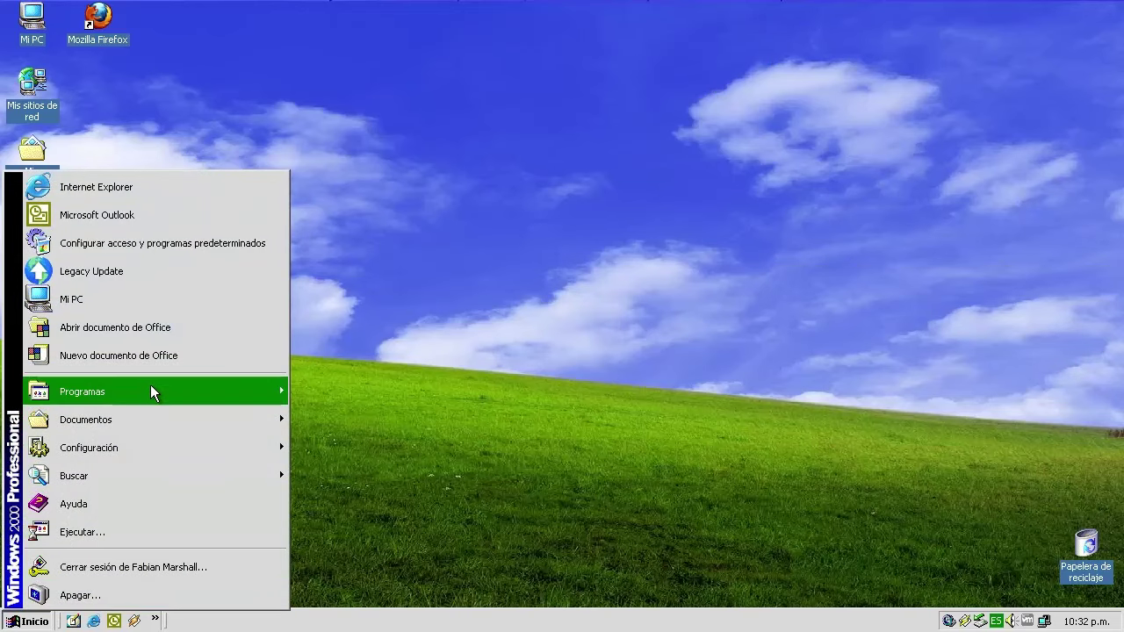
mouse_move(151, 387)
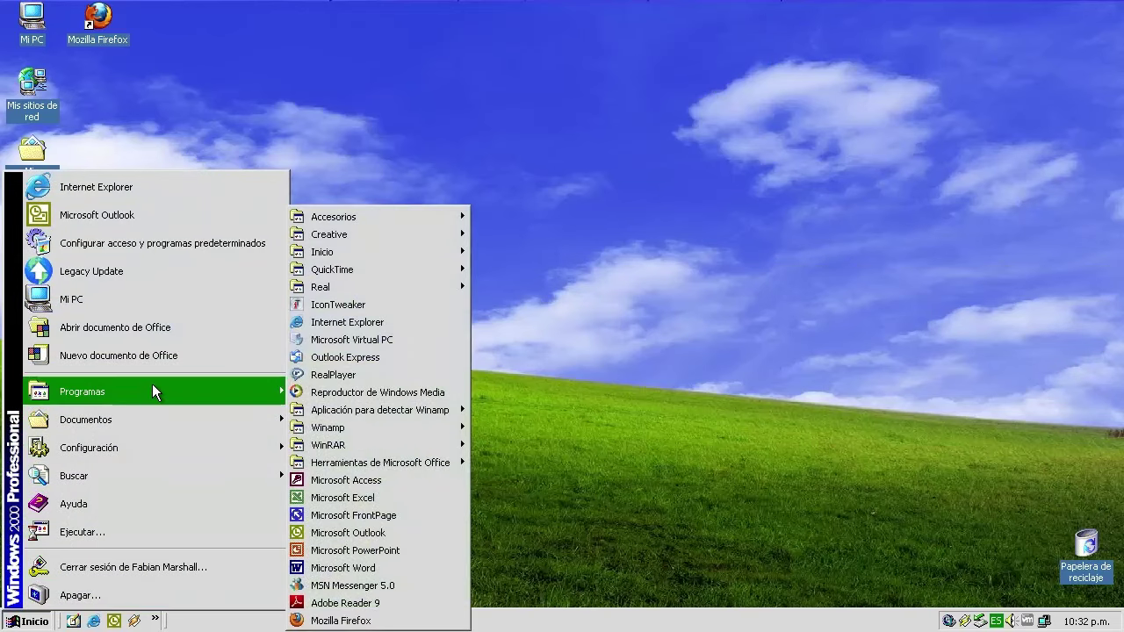
left_click(370, 323)
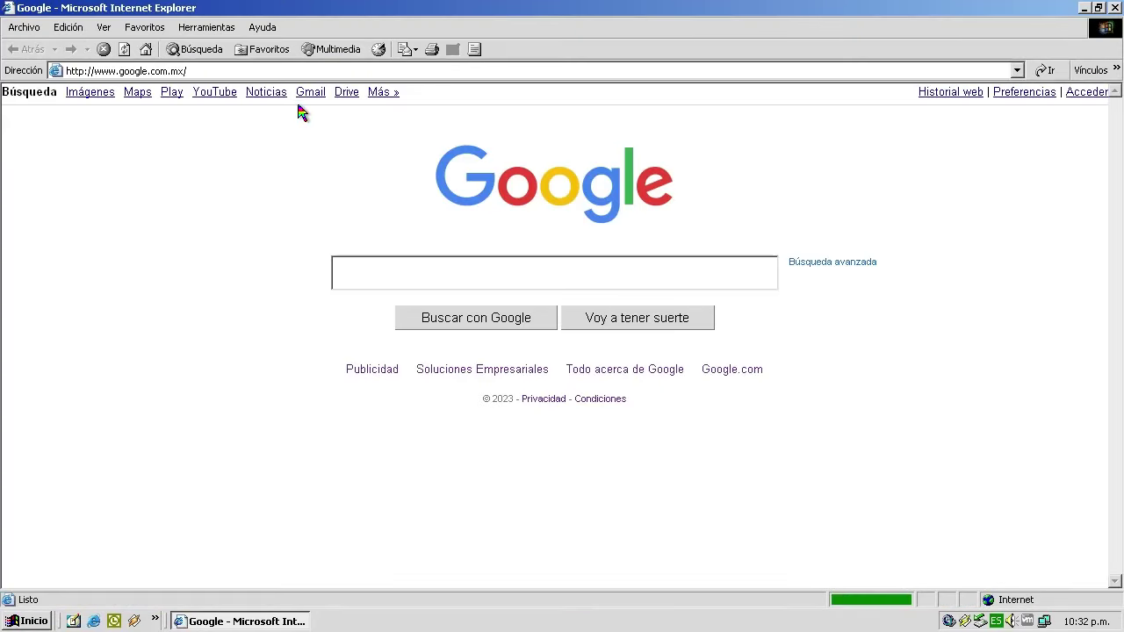
View Internet Explorer's version information and close the browser.
left_click(266, 27)
left_click(278, 129)
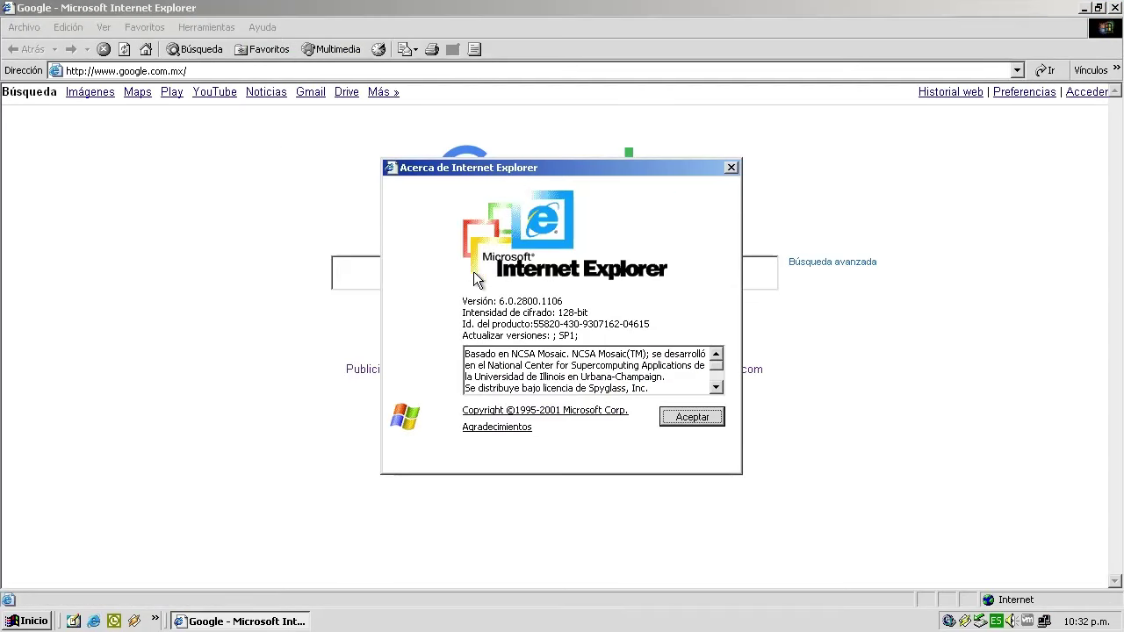
left_click(691, 417)
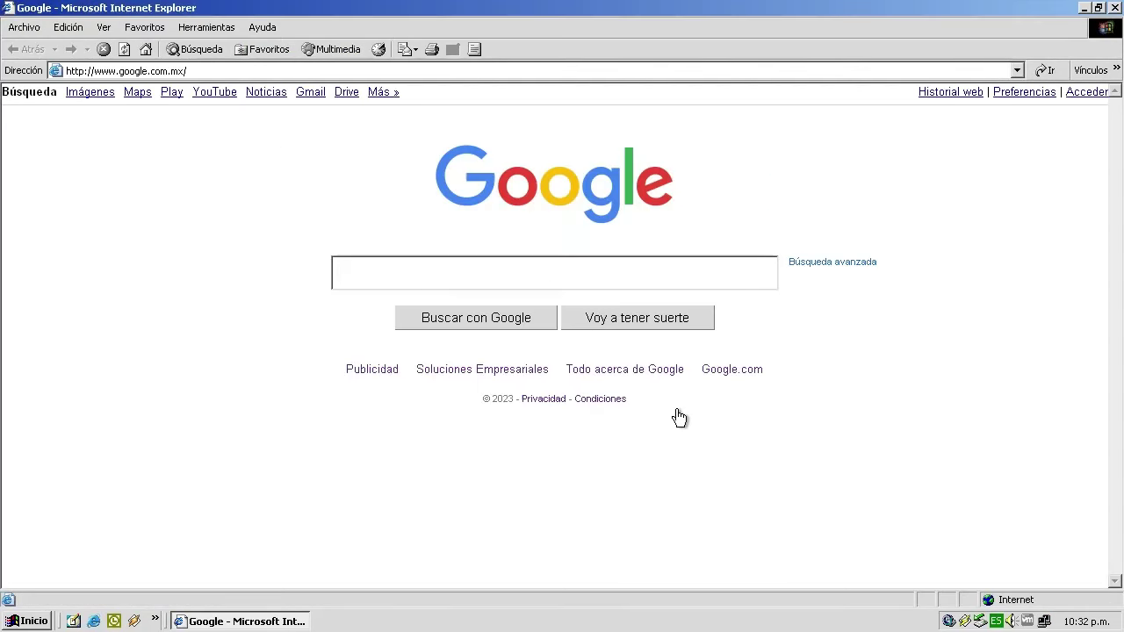
left_click(1113, 9)
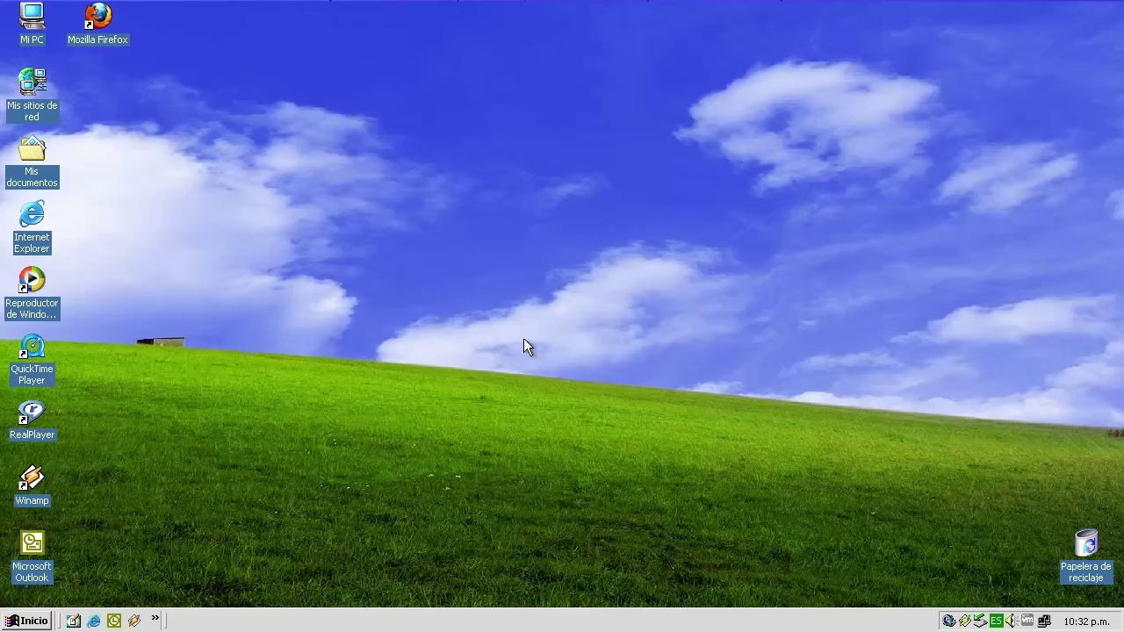
Launch Microsoft Virtual PC and leave its console open without creating a virtual machine.
left_click(15, 614)
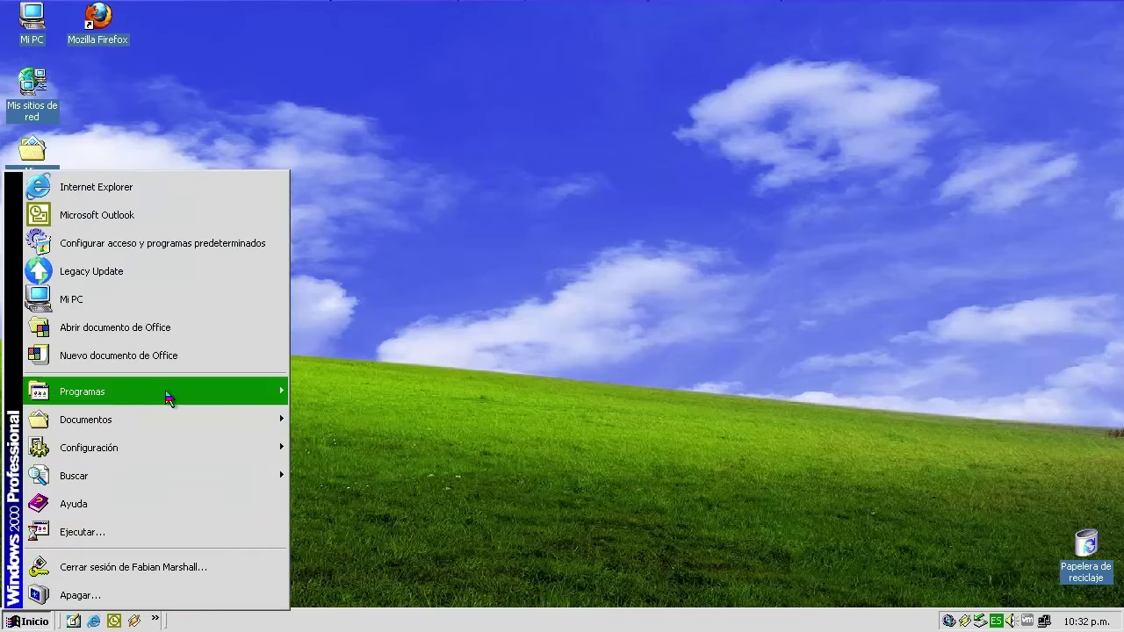
mouse_move(166, 394)
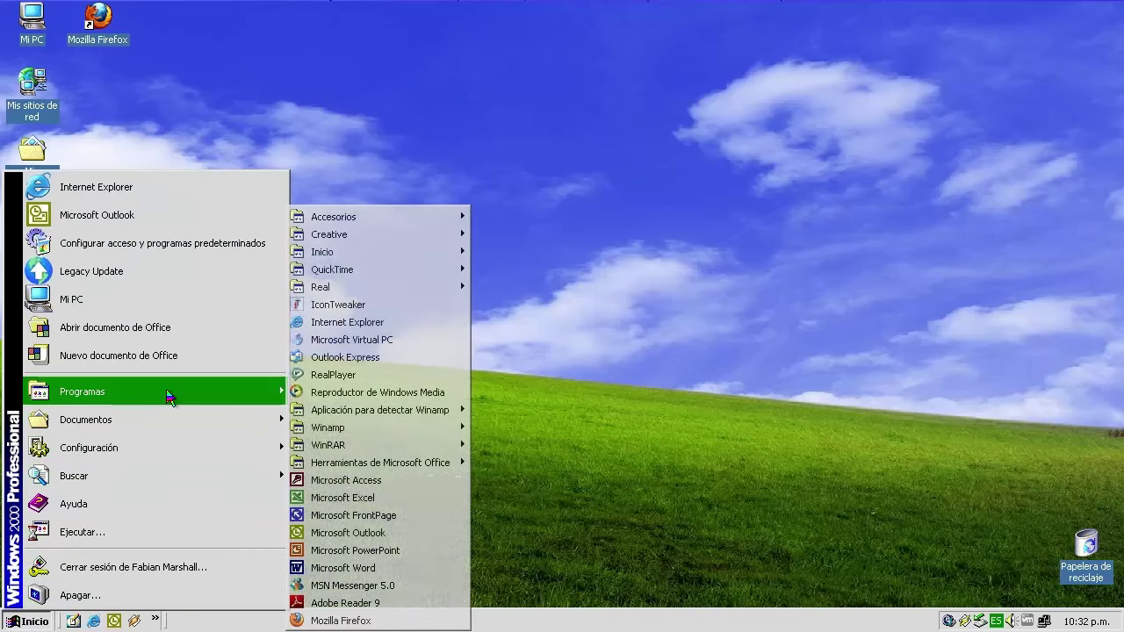
left_click(403, 342)
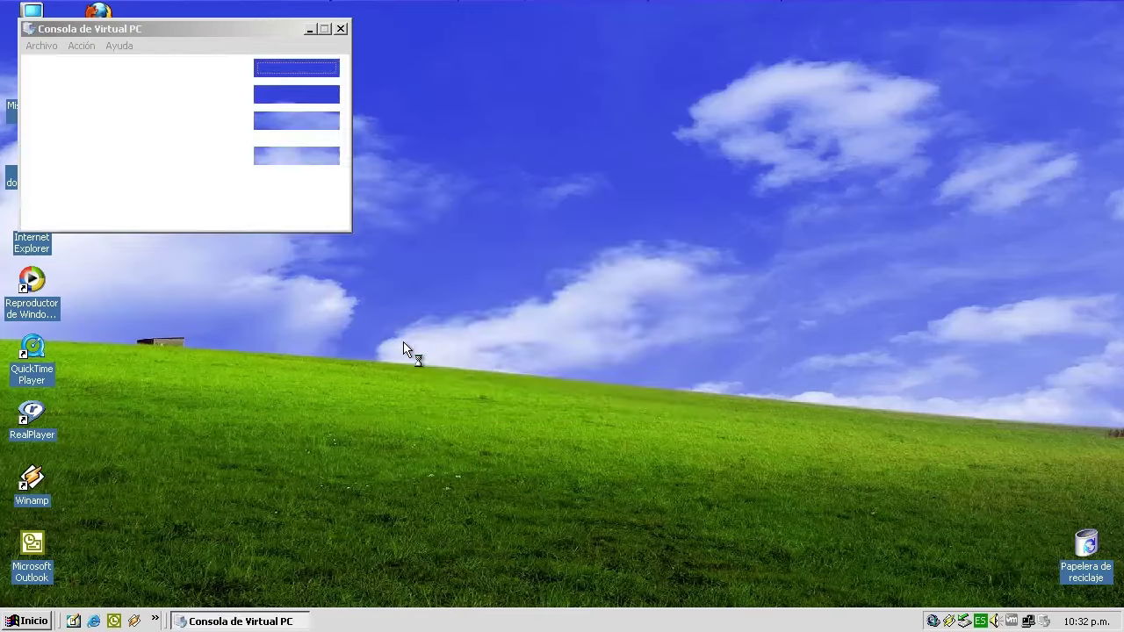
key("Escape")
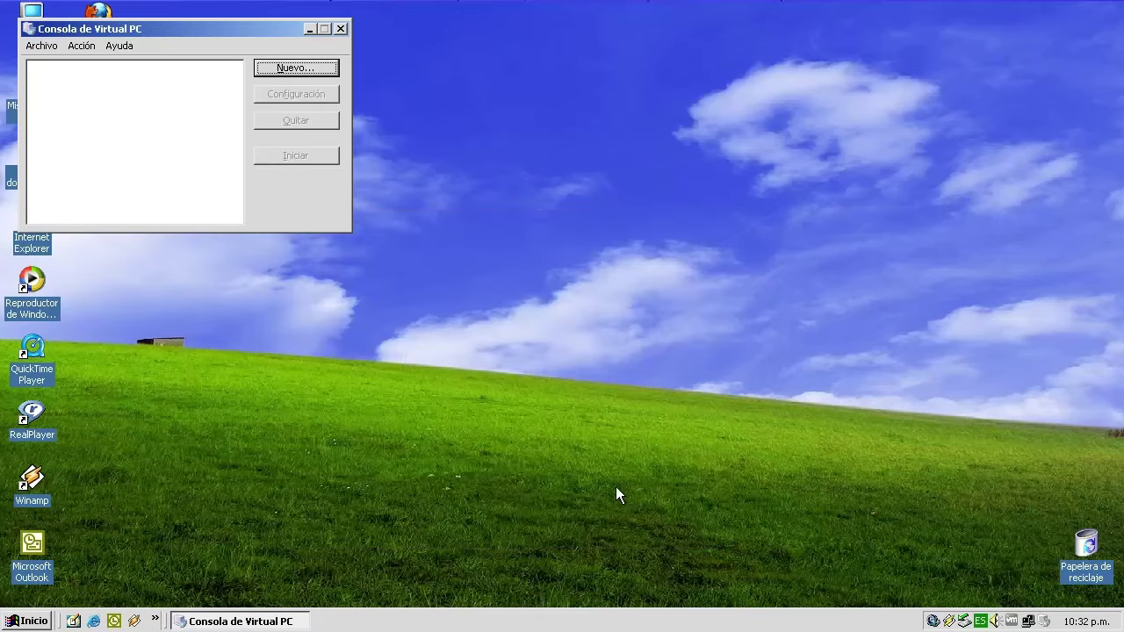
Examine Virtual PC's version and system information, and close the console.
left_click(121, 46)
left_click(150, 107)
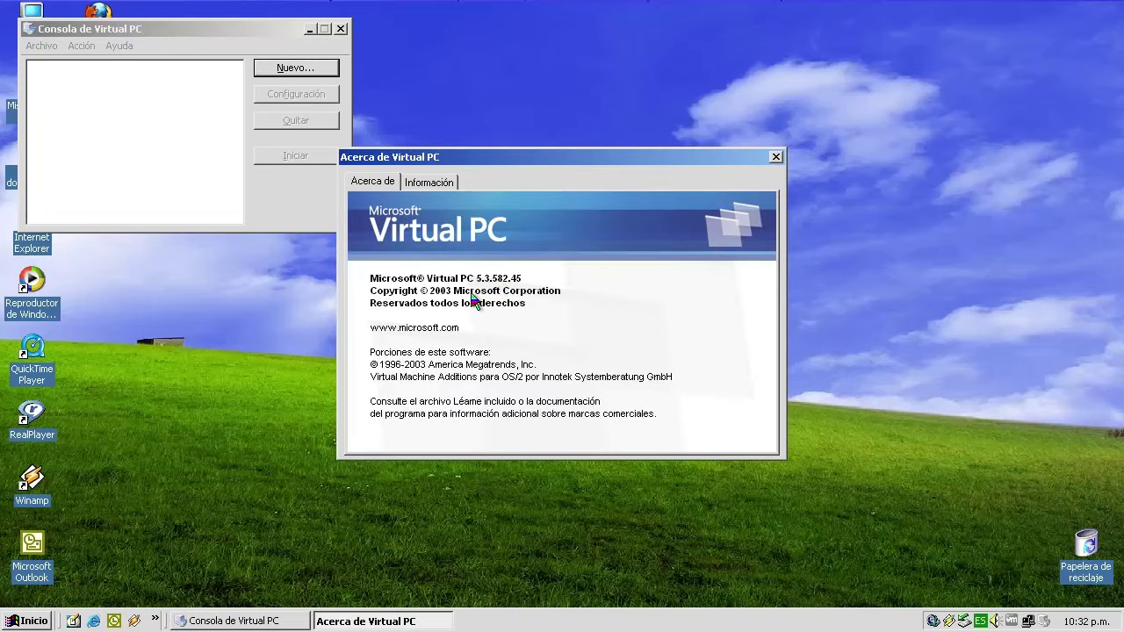
left_click(430, 183)
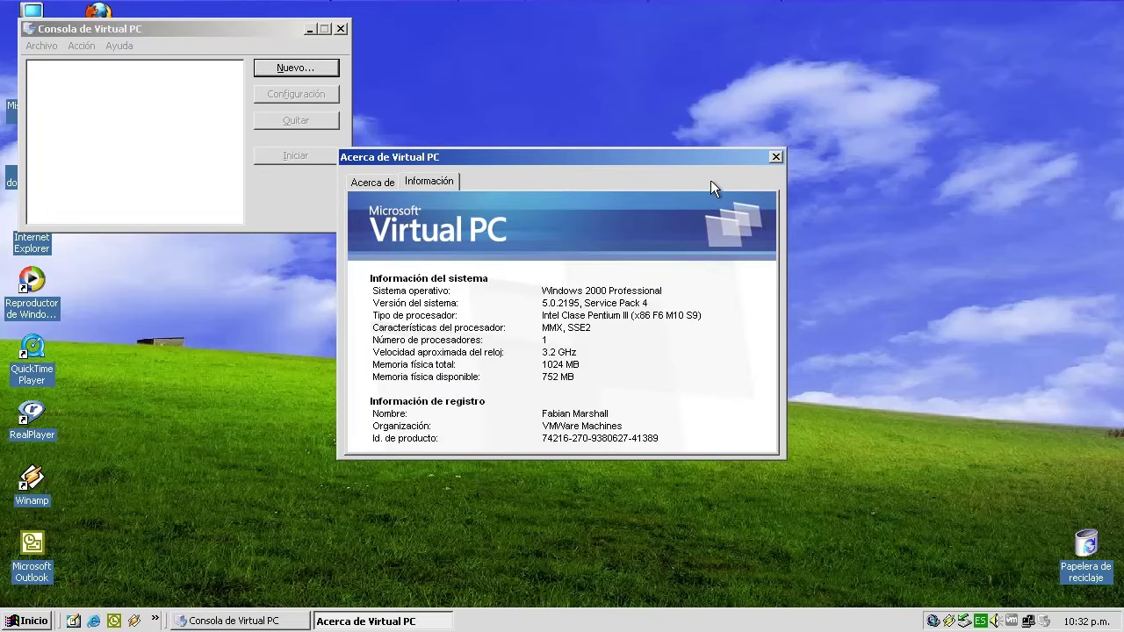
left_click(775, 156)
left_click(340, 29)
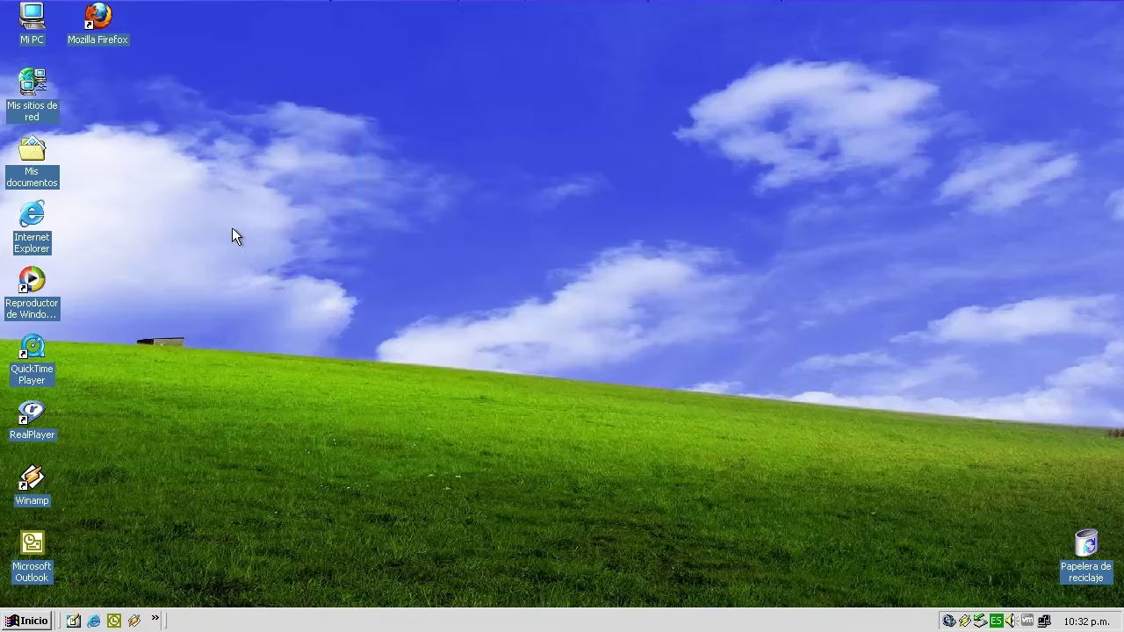
Launch MSN Messenger 5.0 from the installed programs.
left_click(19, 621)
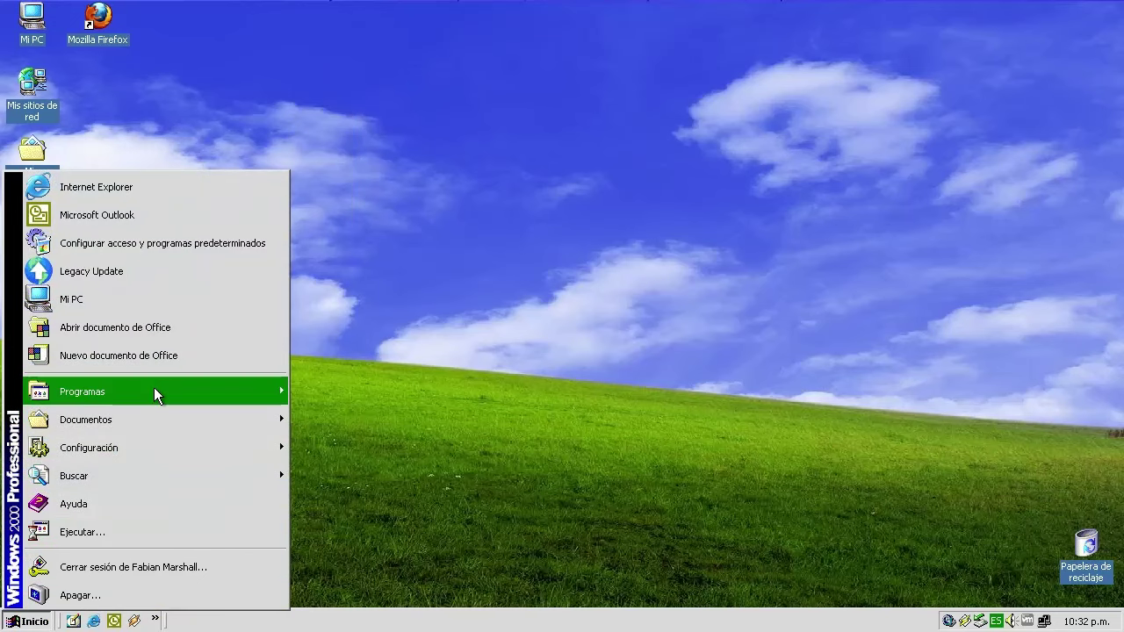
mouse_move(154, 390)
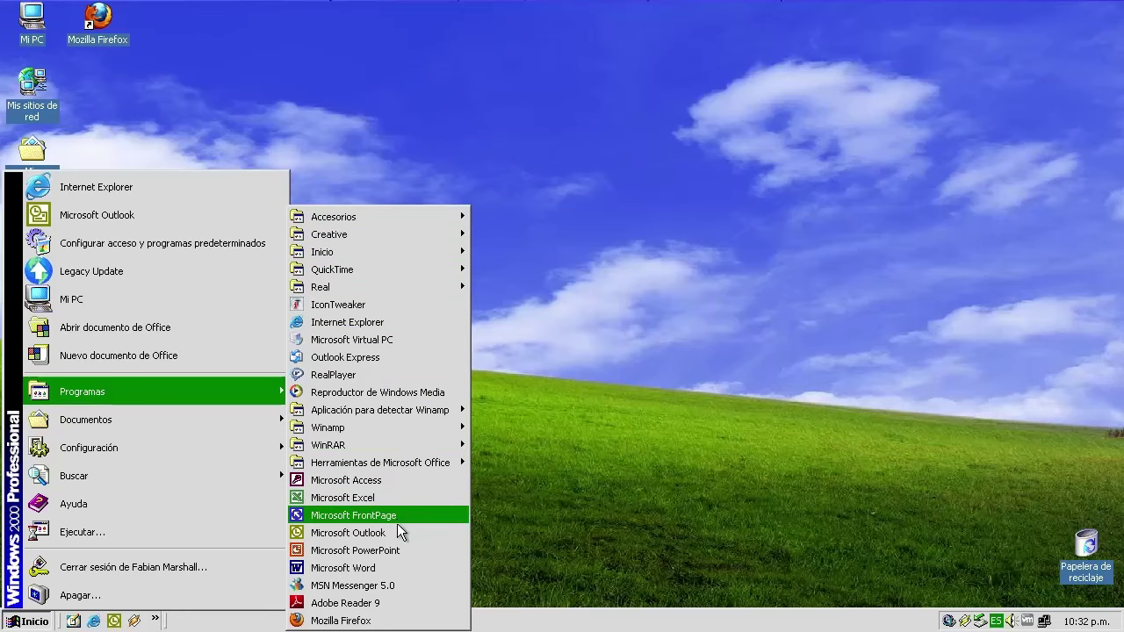
left_click(398, 588)
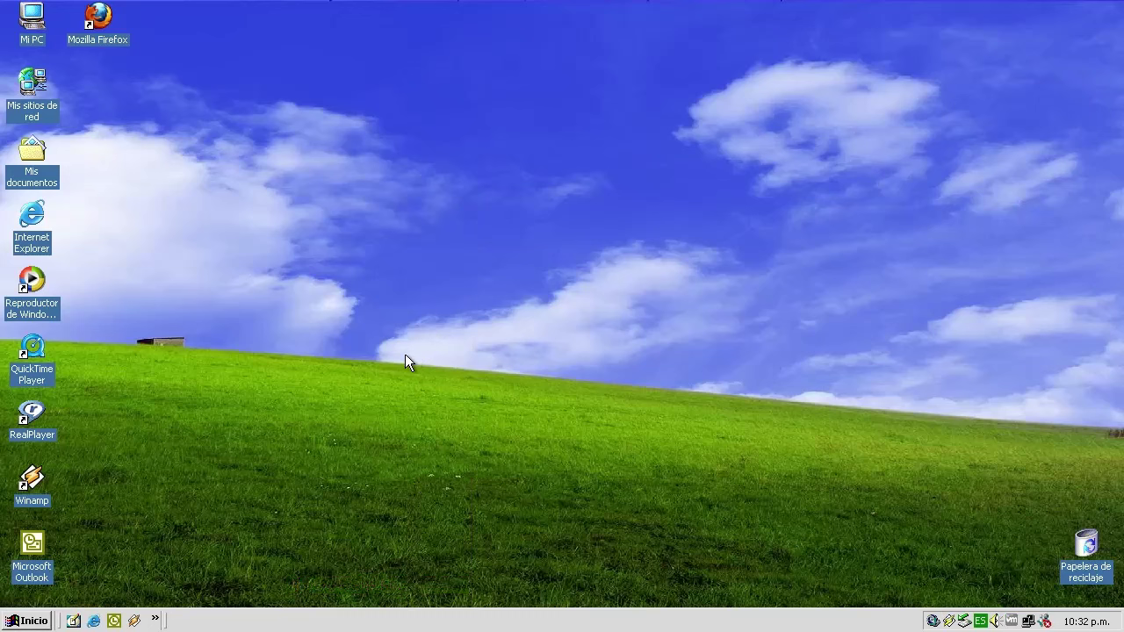
Bring up the MSN Messenger sign-in window from the notification area and move it toward the right half of the desktop.
left_click(31, 621)
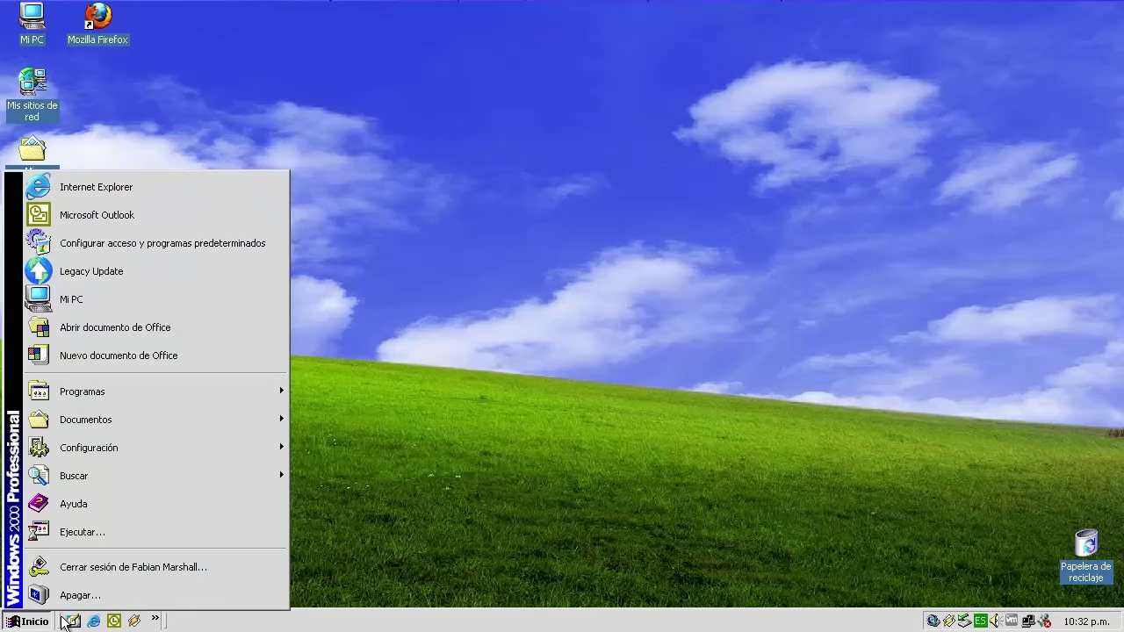
left_click(1044, 622)
right_click(1045, 621)
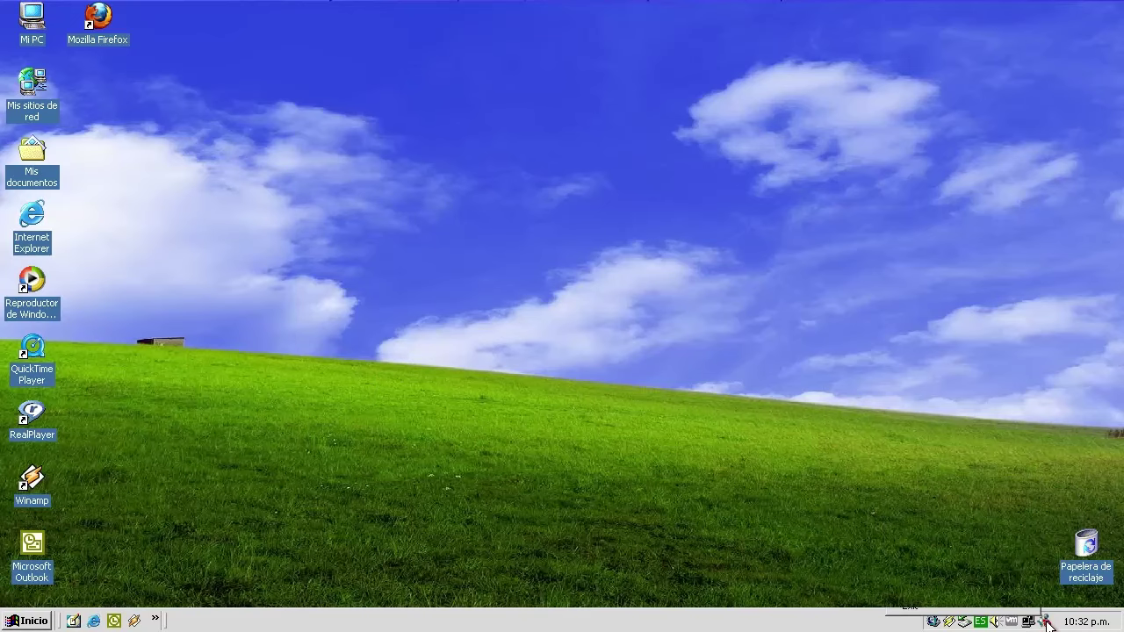
left_click(996, 596)
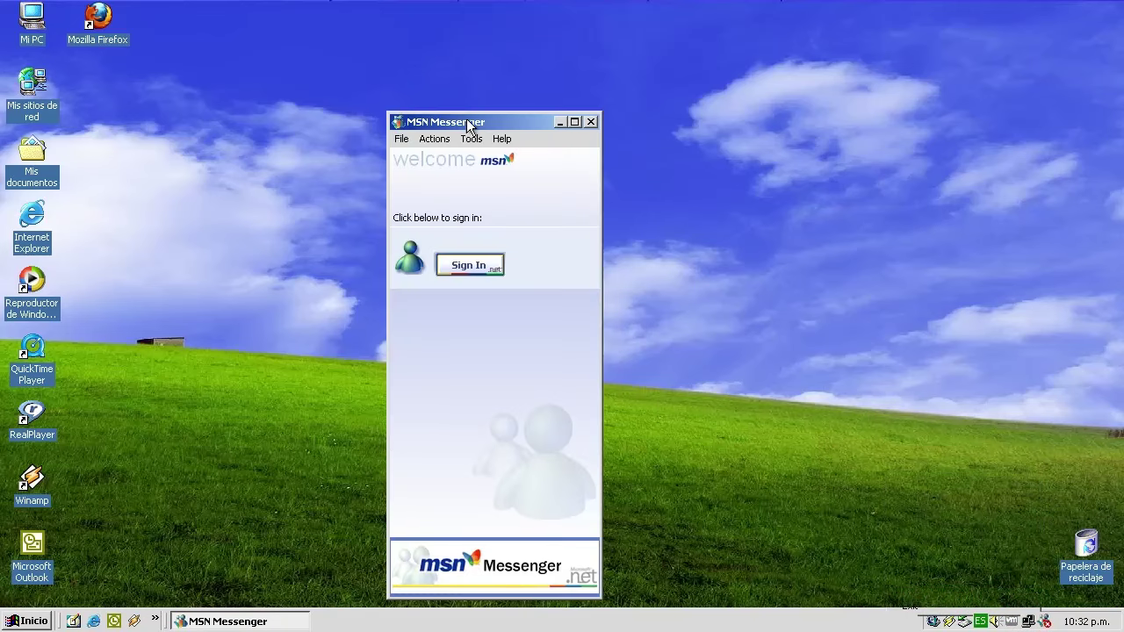
left_click_drag(466, 123, 660, 80)
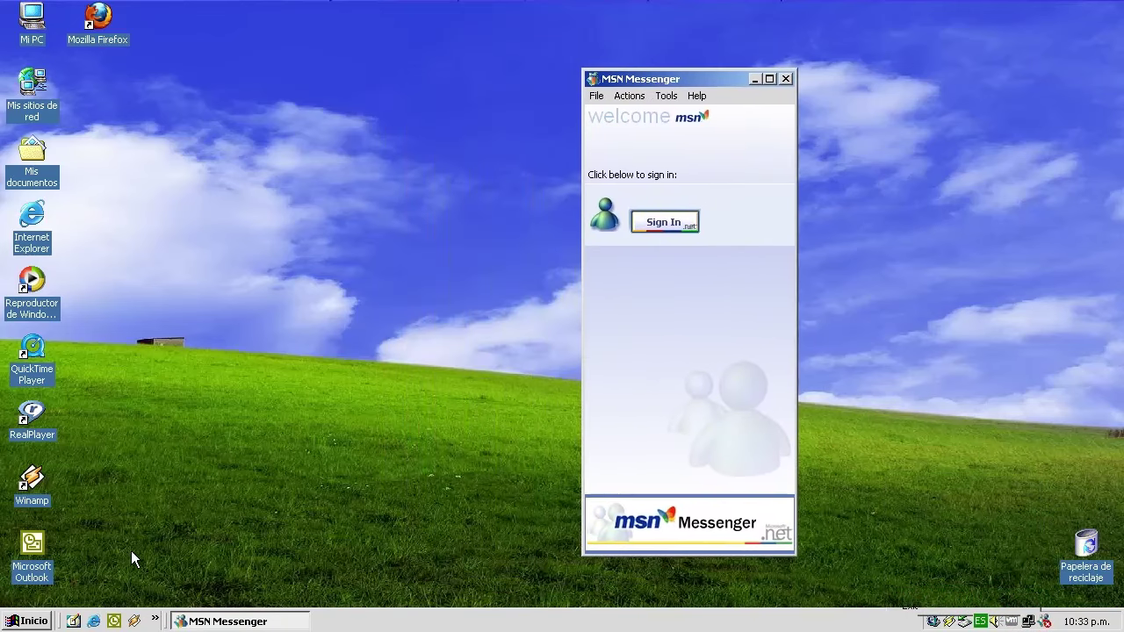
left_click(42, 620)
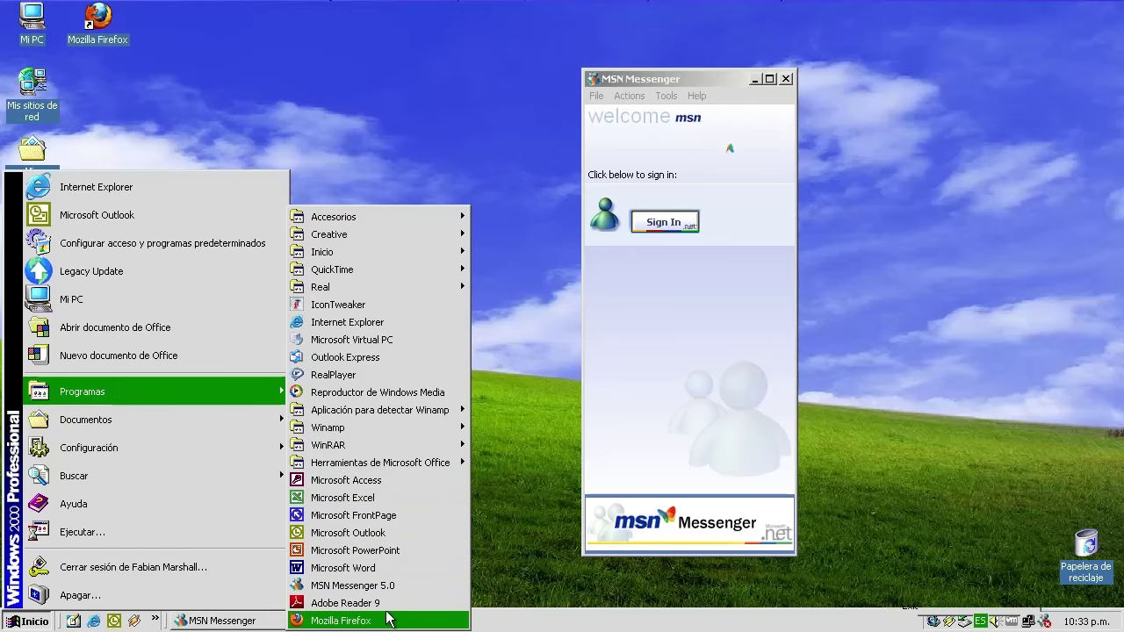
left_click(518, 388)
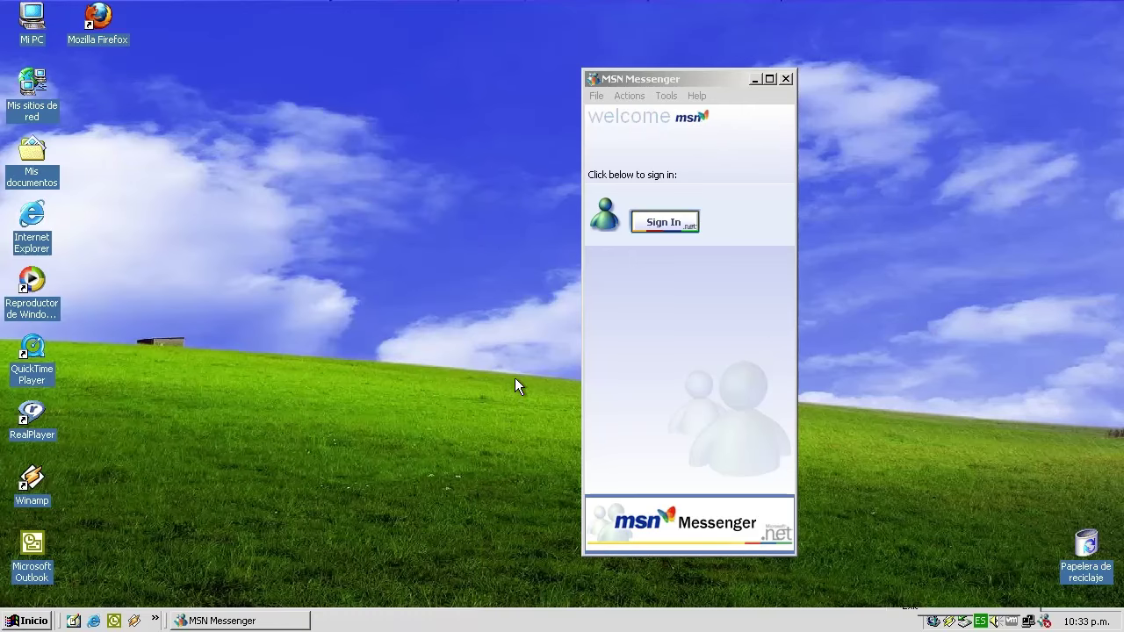
Open the desktop's display properties and close the MSN Messenger window.
right_click(303, 248)
left_click(339, 390)
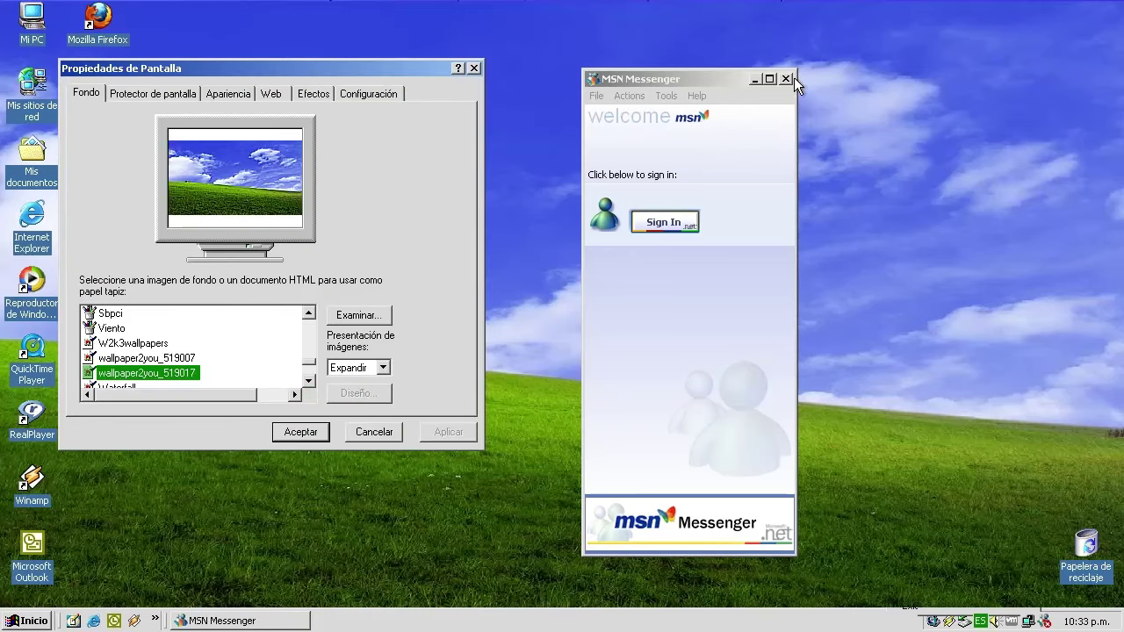
left_click(794, 78)
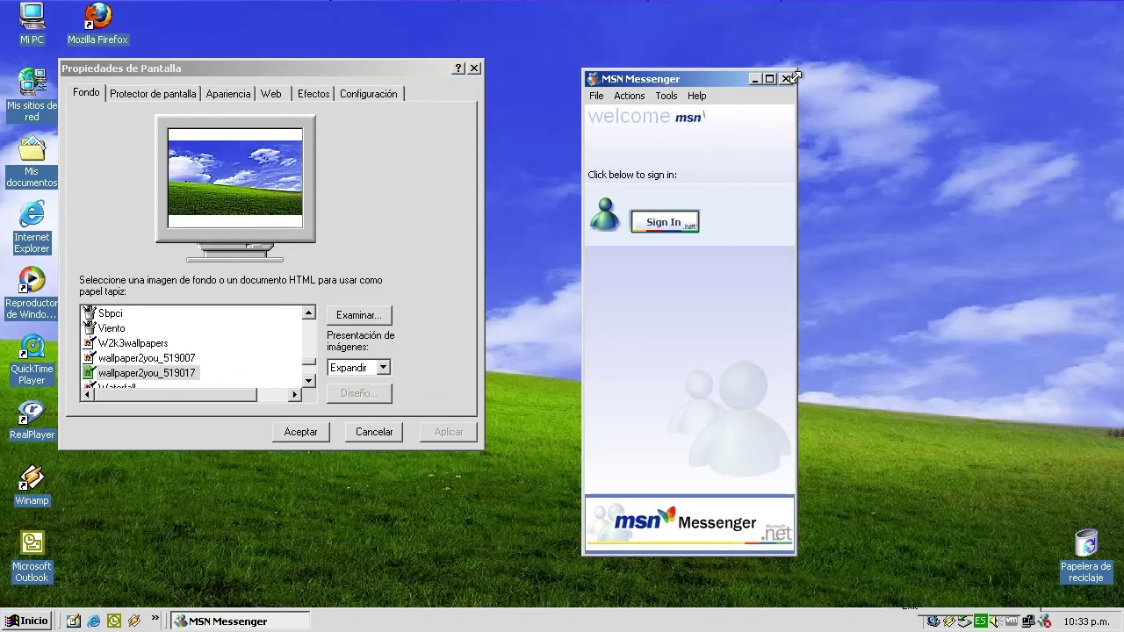
left_click(370, 70)
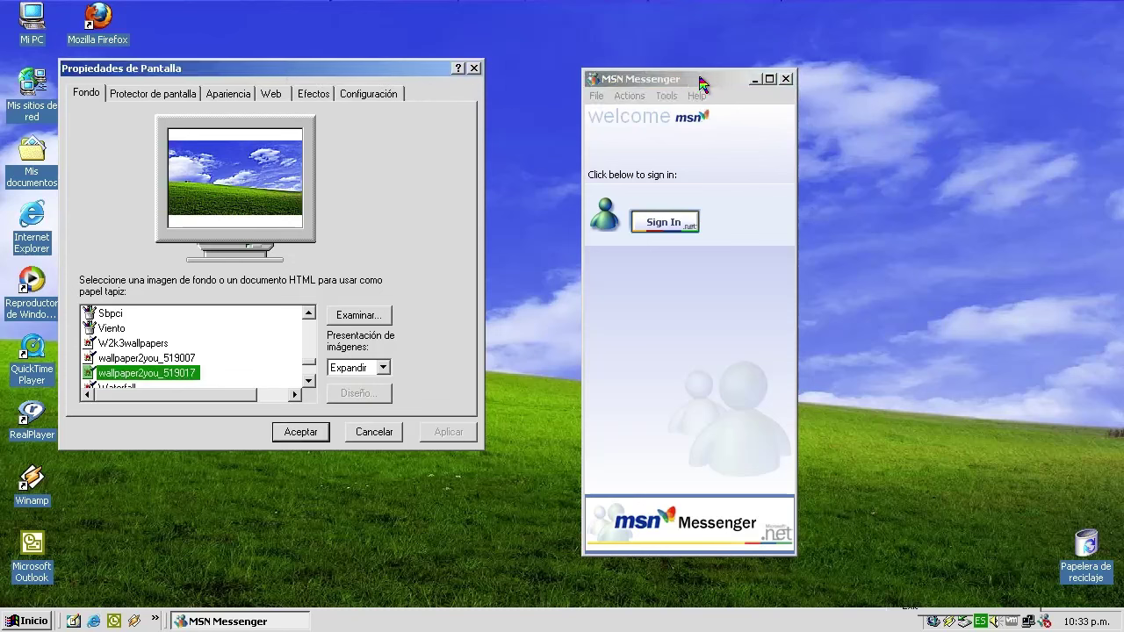
left_click(786, 78)
Examine the appearance settings of each interface element in the Windows 2000 Professional scheme, ending on Ventana.
left_click(288, 94)
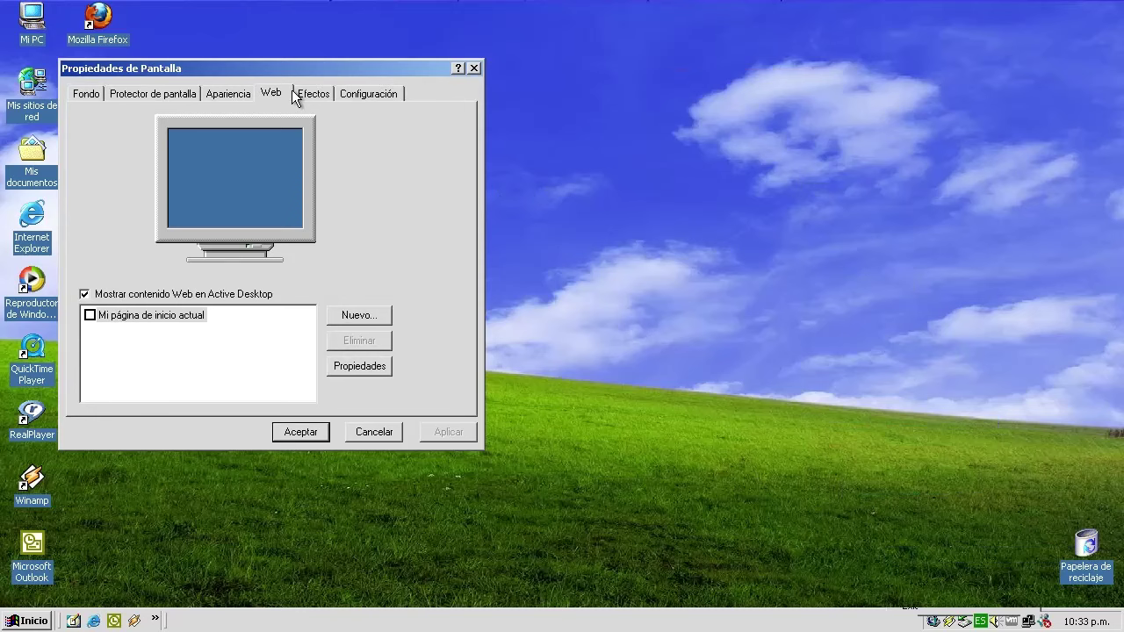
left_click(248, 93)
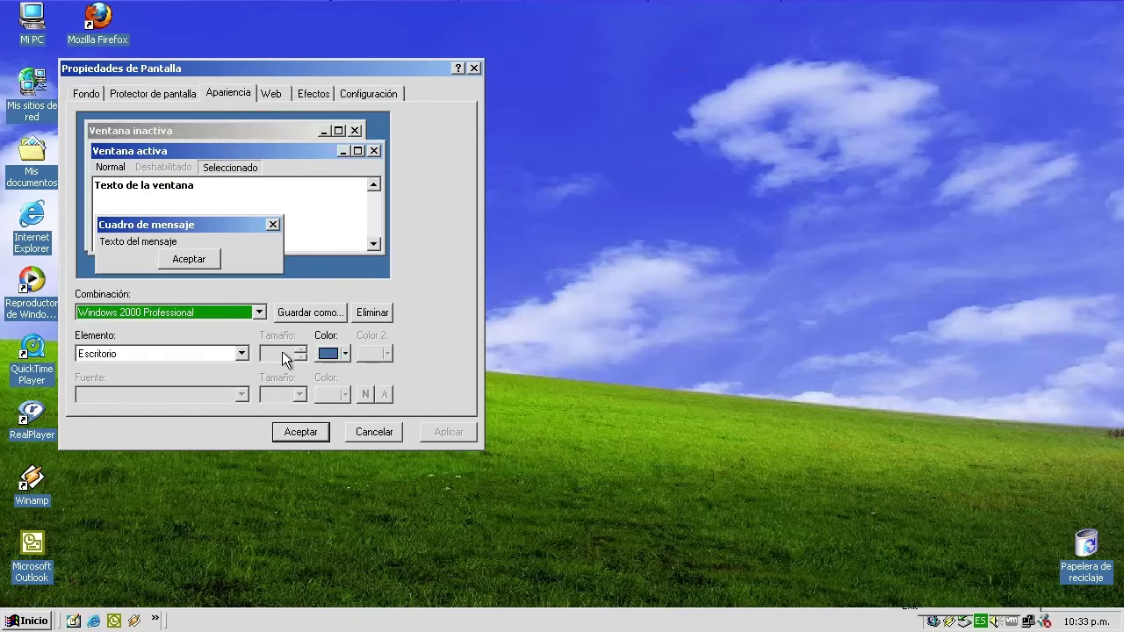
left_click(262, 313)
left_click(262, 313)
left_click(243, 354)
left_click(234, 370)
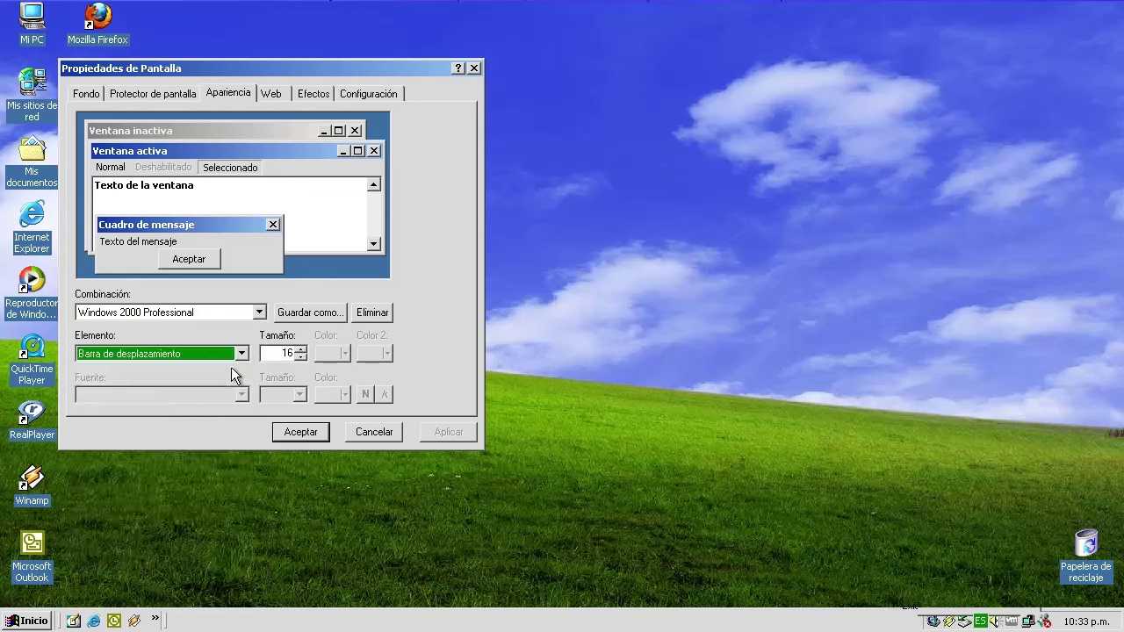
key("Down")
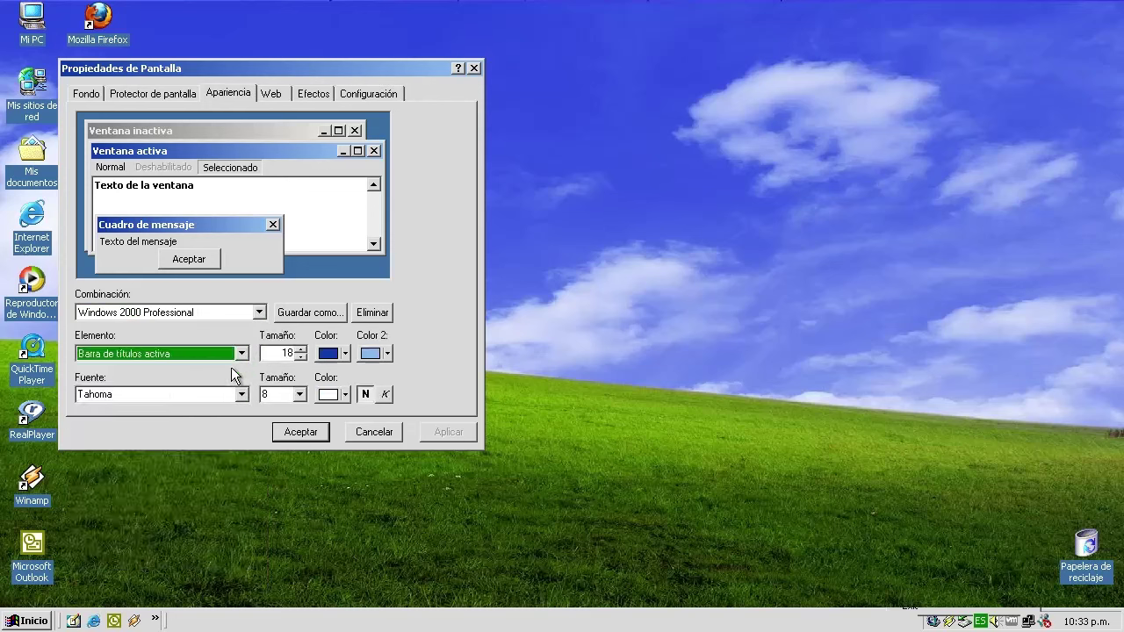
key("Down")
key("Down")
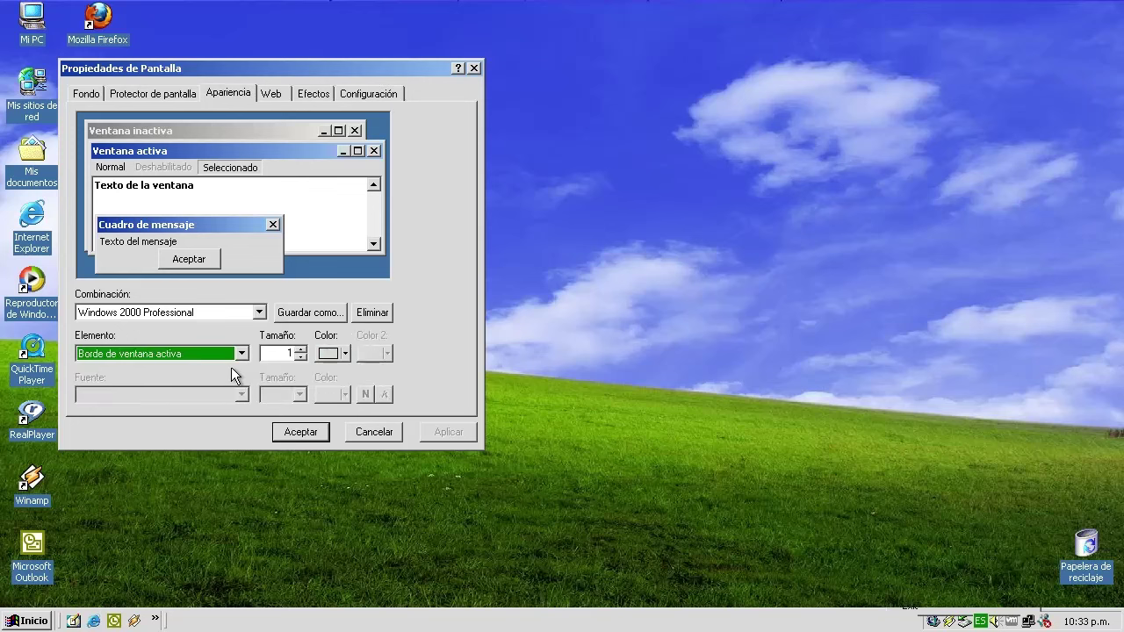
key("Down")
key("Down")
key("Down")
key("Down")
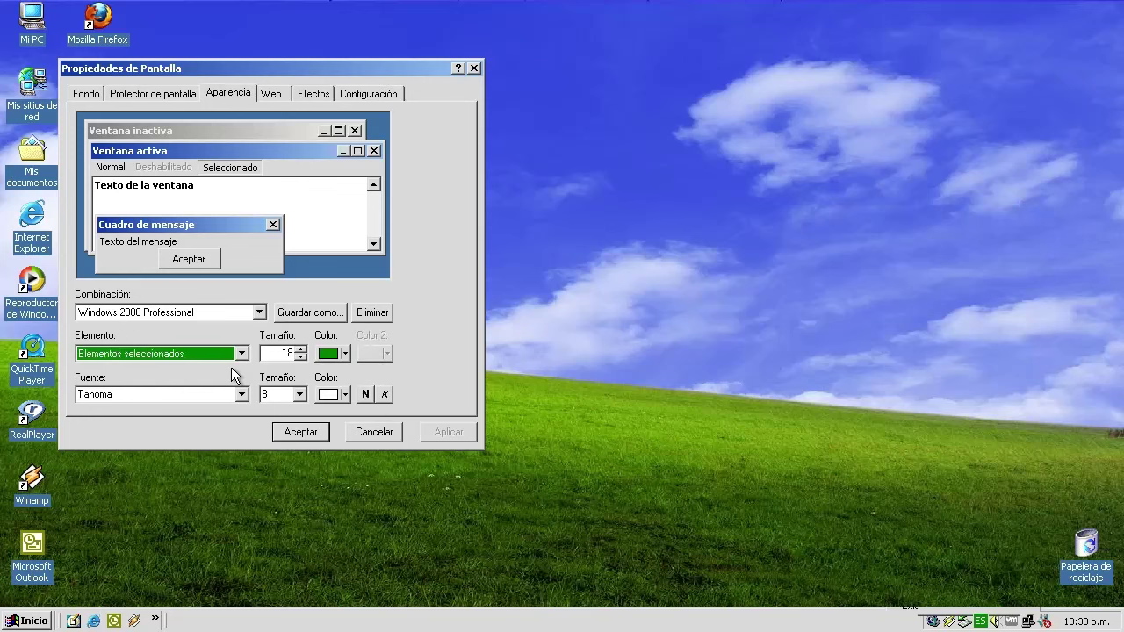
key("Down")
key("Down")
key("Down")
key("Down")
key("Down")
key("Down")
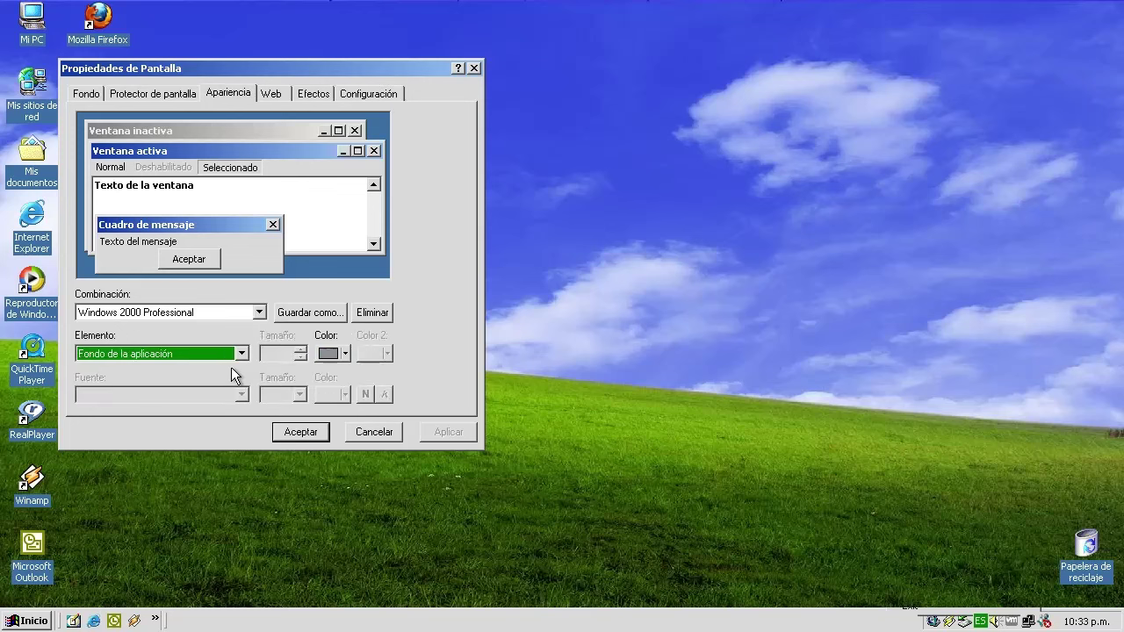
key("Down")
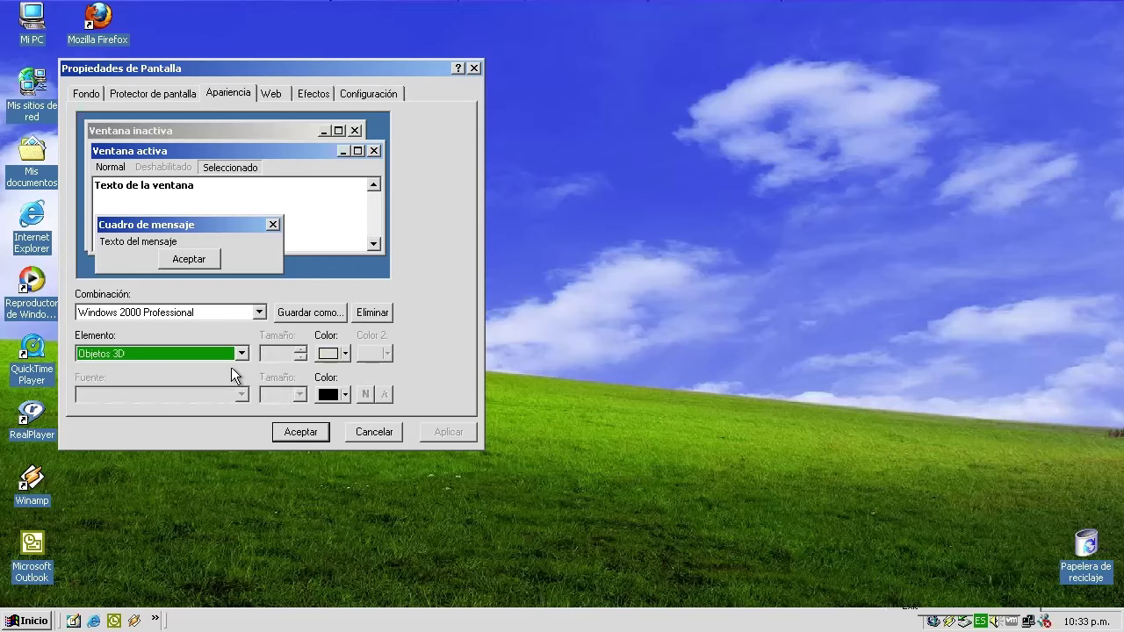
key("Down")
key("Down")
Look through the available appearance schemes and apply Estándar de Windows.
left_click(259, 312)
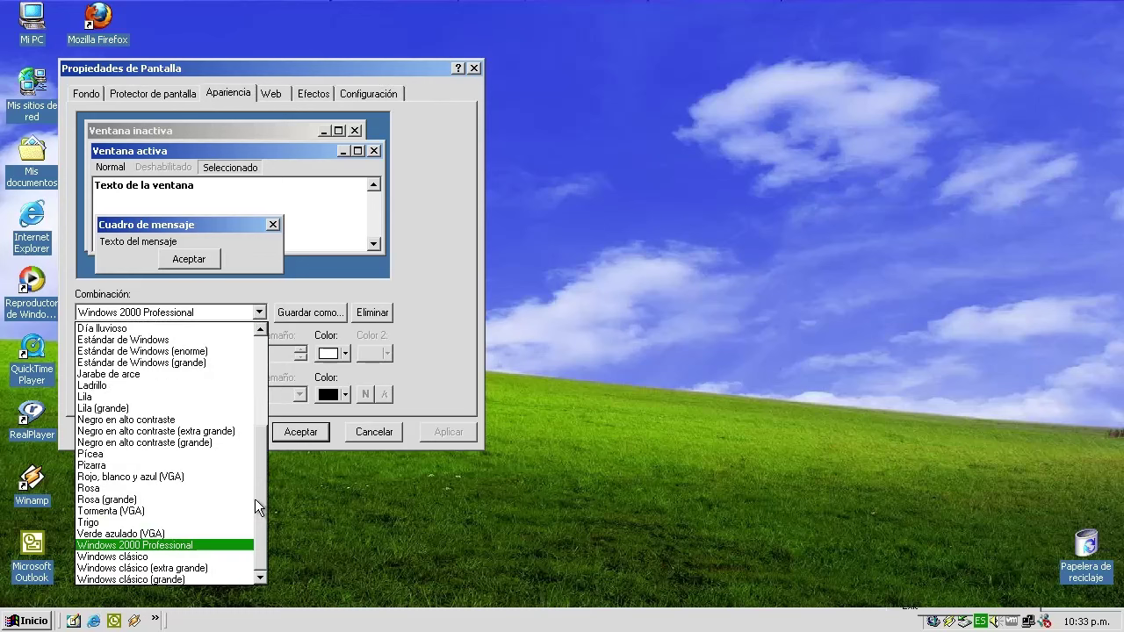
left_click_drag(260, 492, 258, 384)
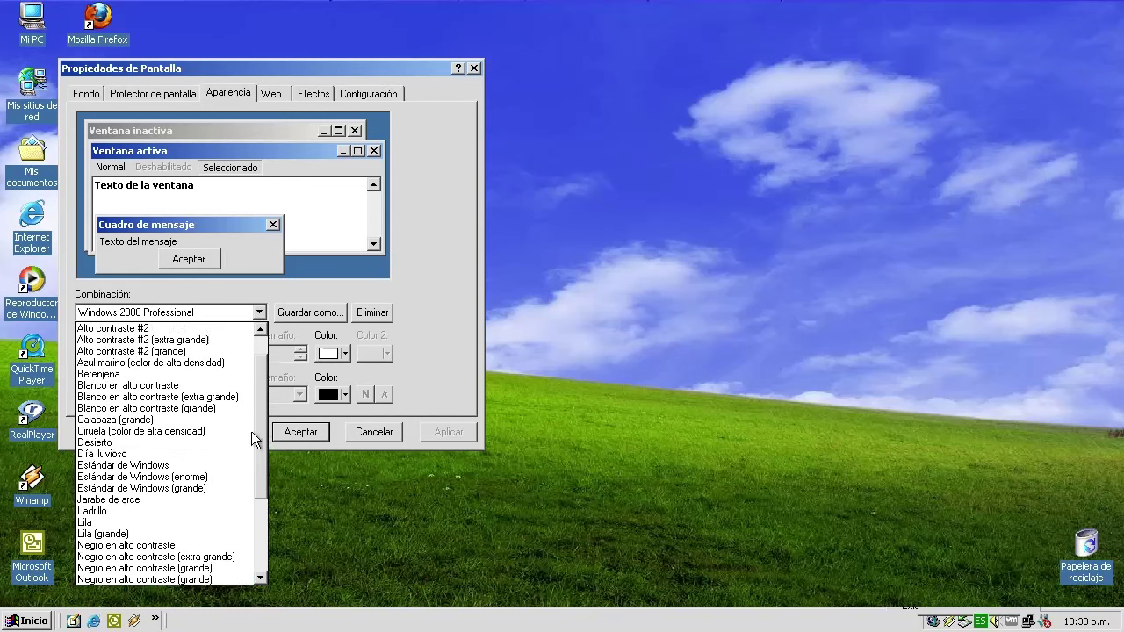
left_click_drag(253, 431, 249, 526)
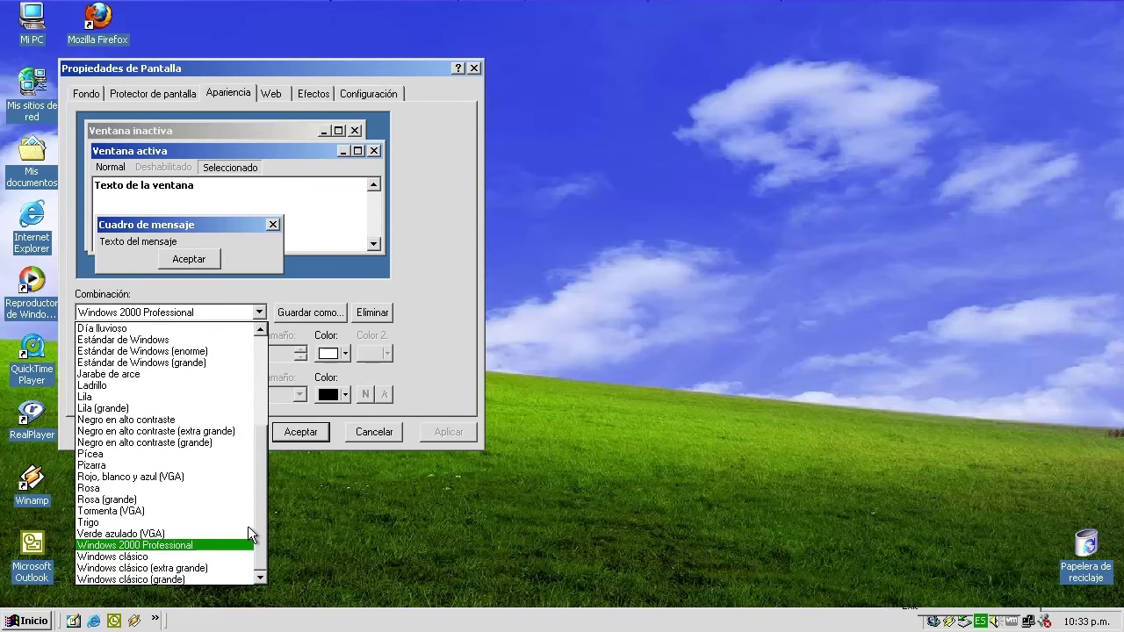
left_click(197, 340)
left_click(448, 433)
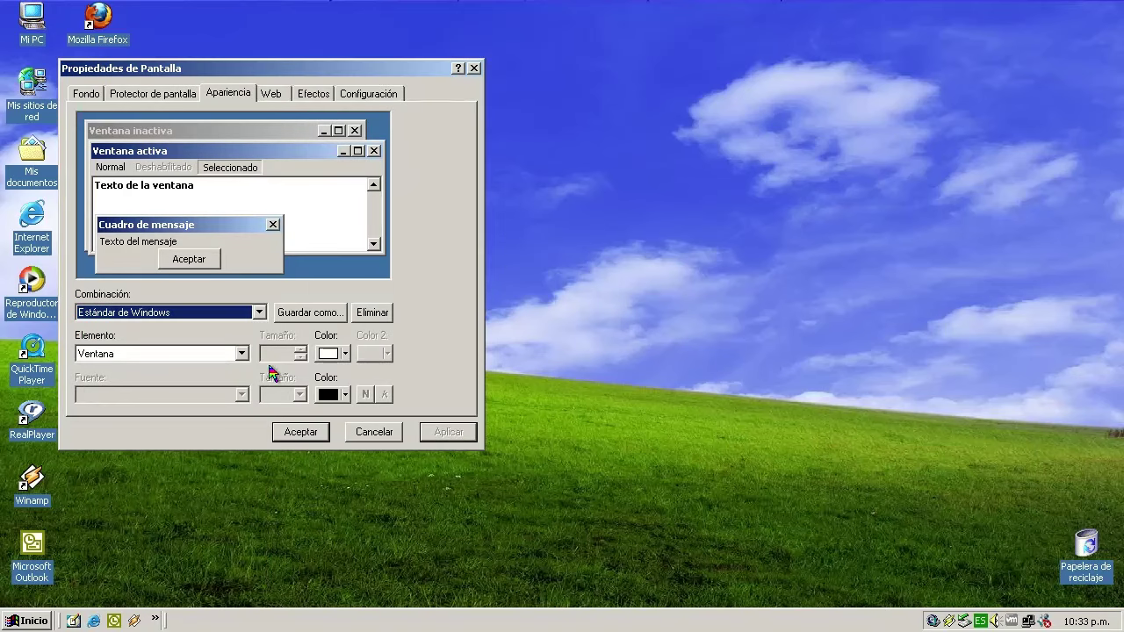
Apply the Windows clásico appearance scheme.
left_click(259, 313)
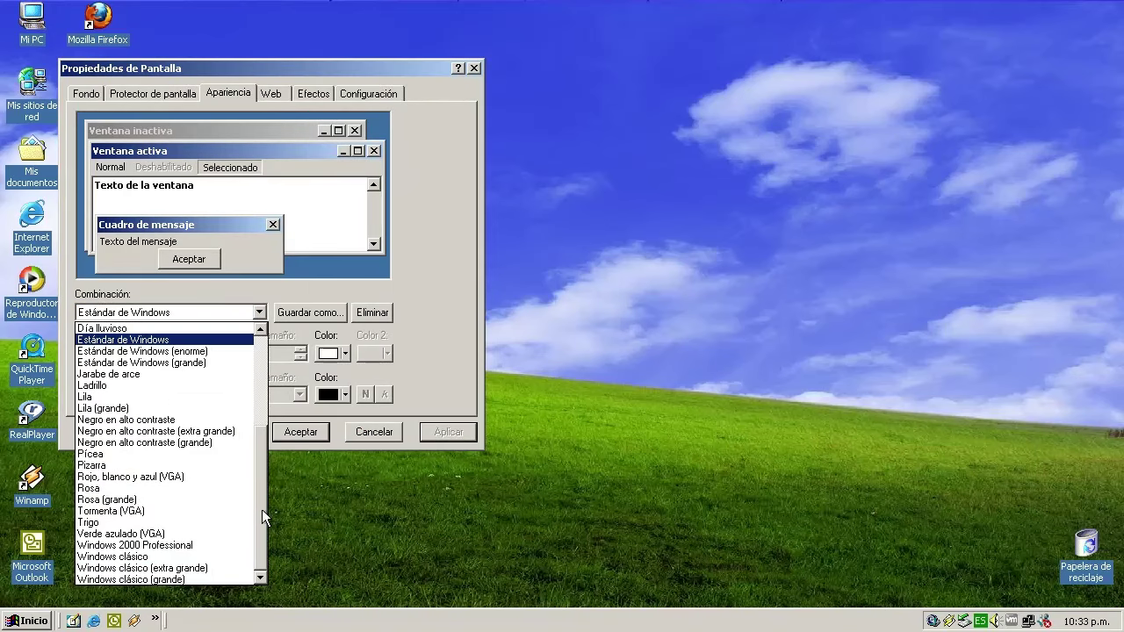
left_click(218, 555)
left_click(447, 433)
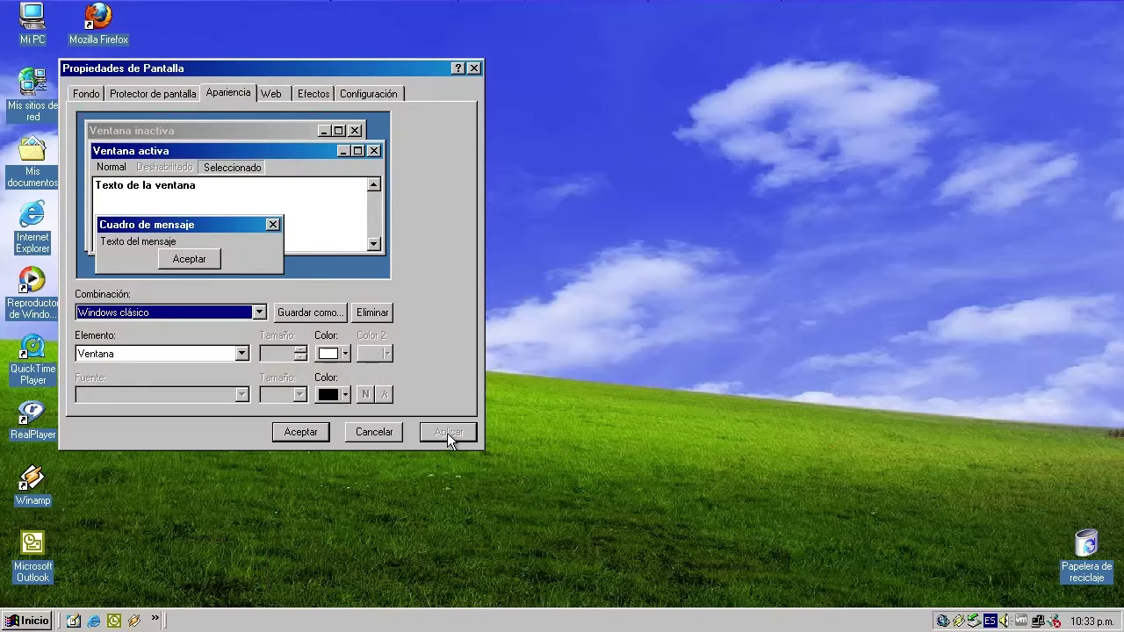
Apply the Windows 2000 Professional appearance scheme, move the display properties dialog nearer the middle of the desktop, and accept it.
left_click(259, 312)
left_click(188, 542)
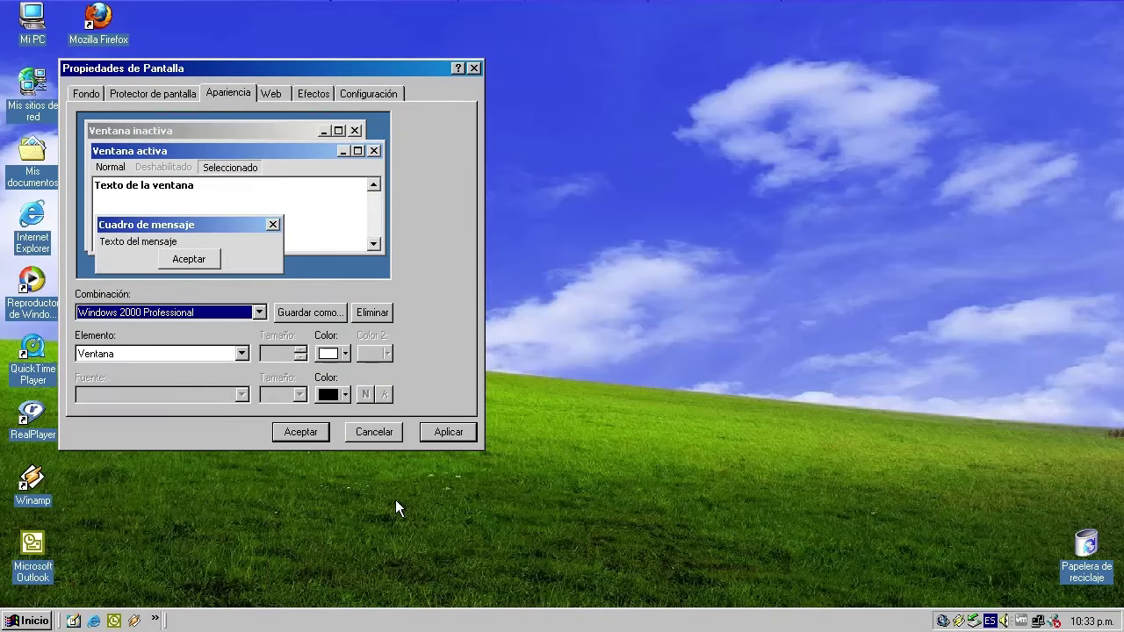
left_click(448, 432)
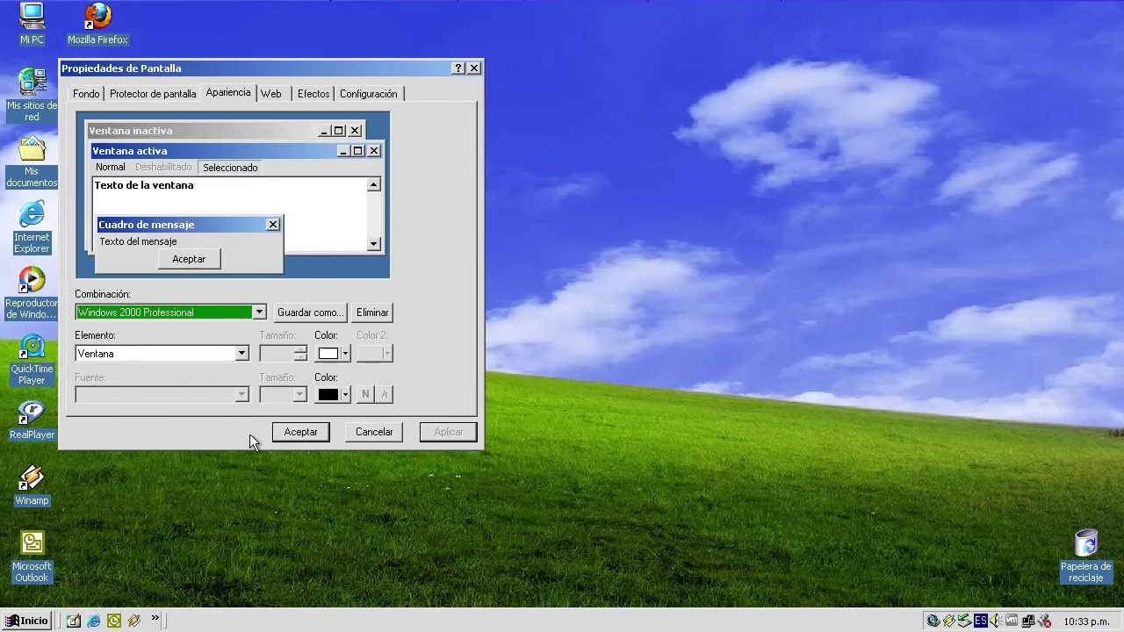
left_click_drag(245, 68, 400, 94)
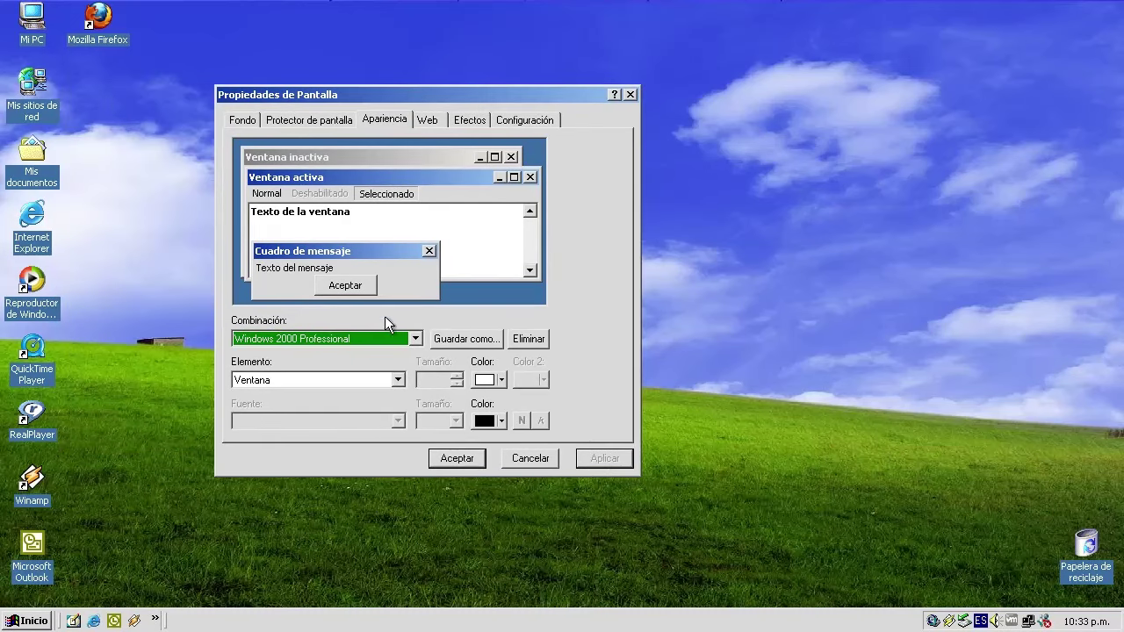
left_click(394, 337)
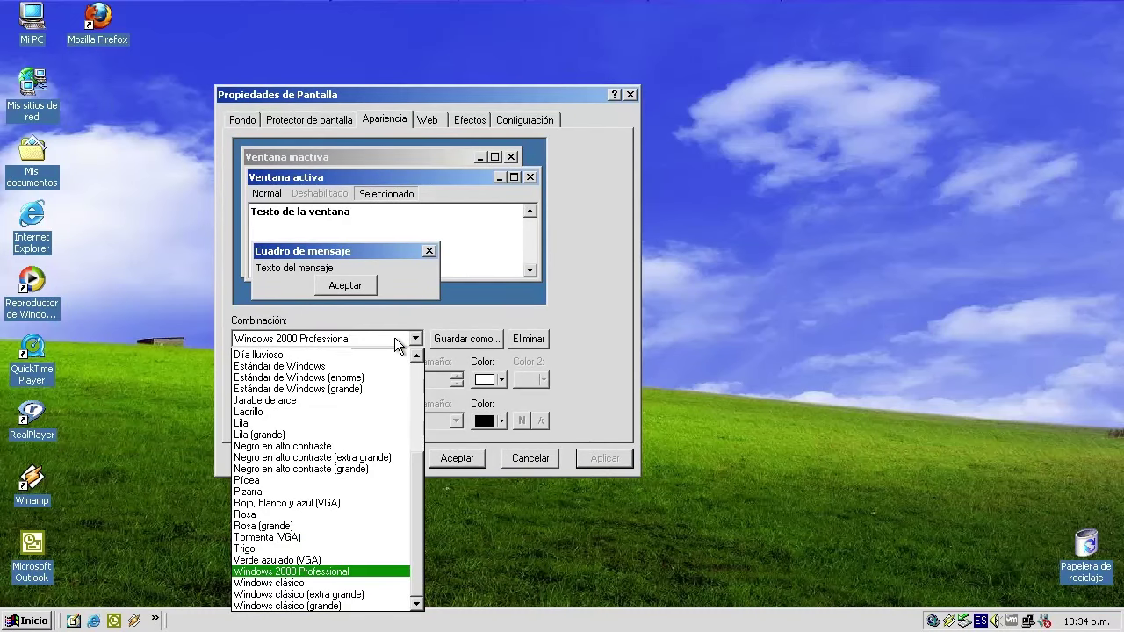
left_click(394, 337)
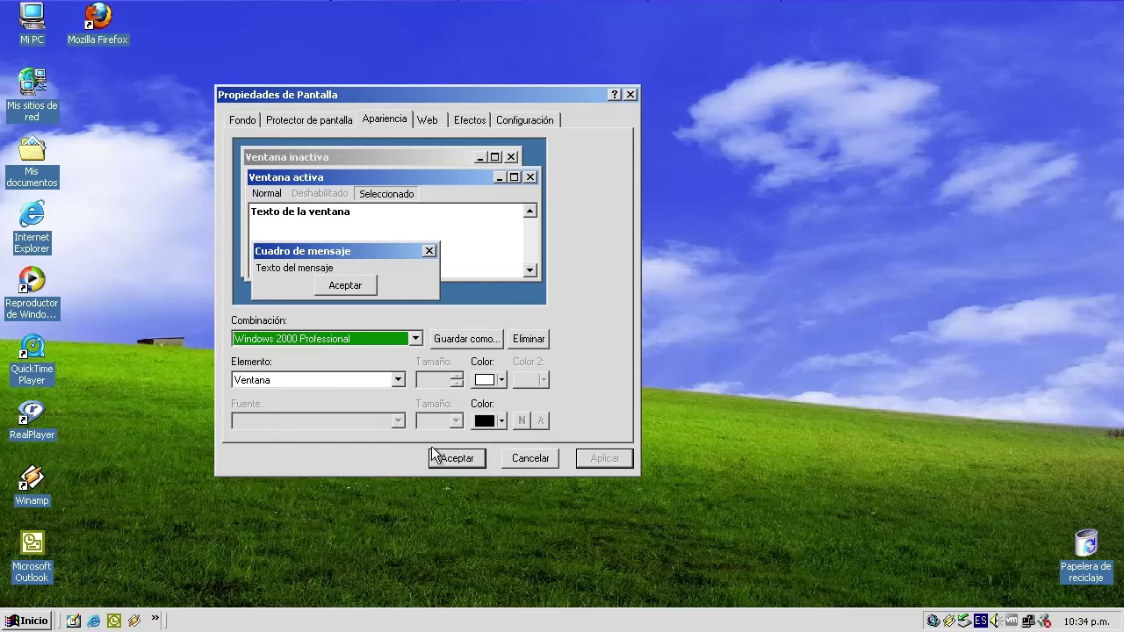
left_click(455, 459)
Run winver to view the Windows version information, and close it.
key("super")
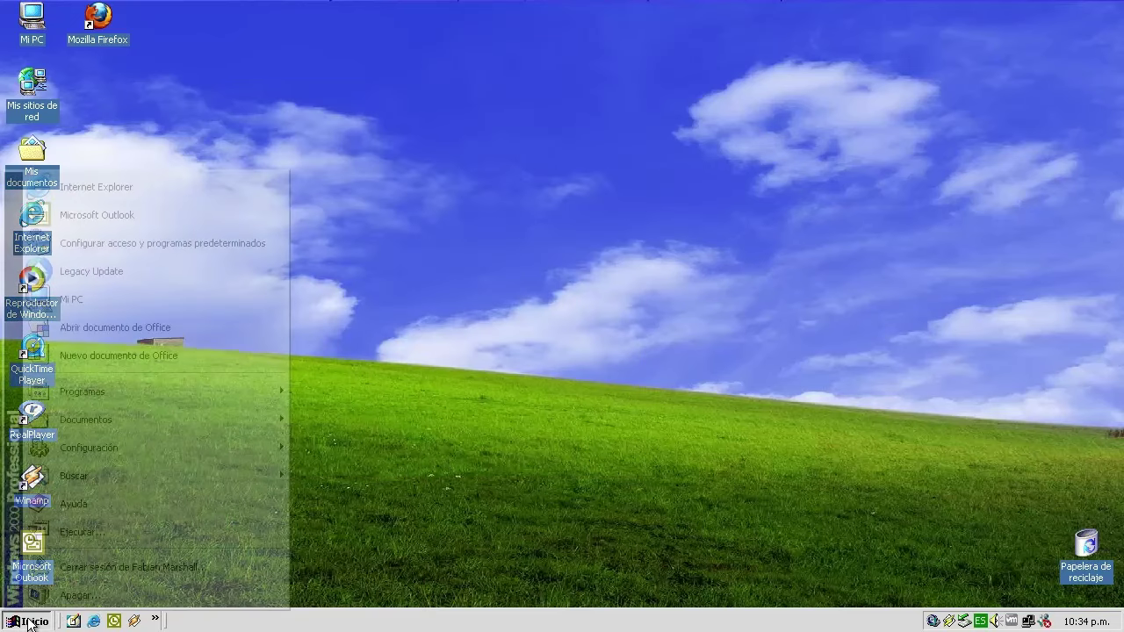
left_click(128, 534)
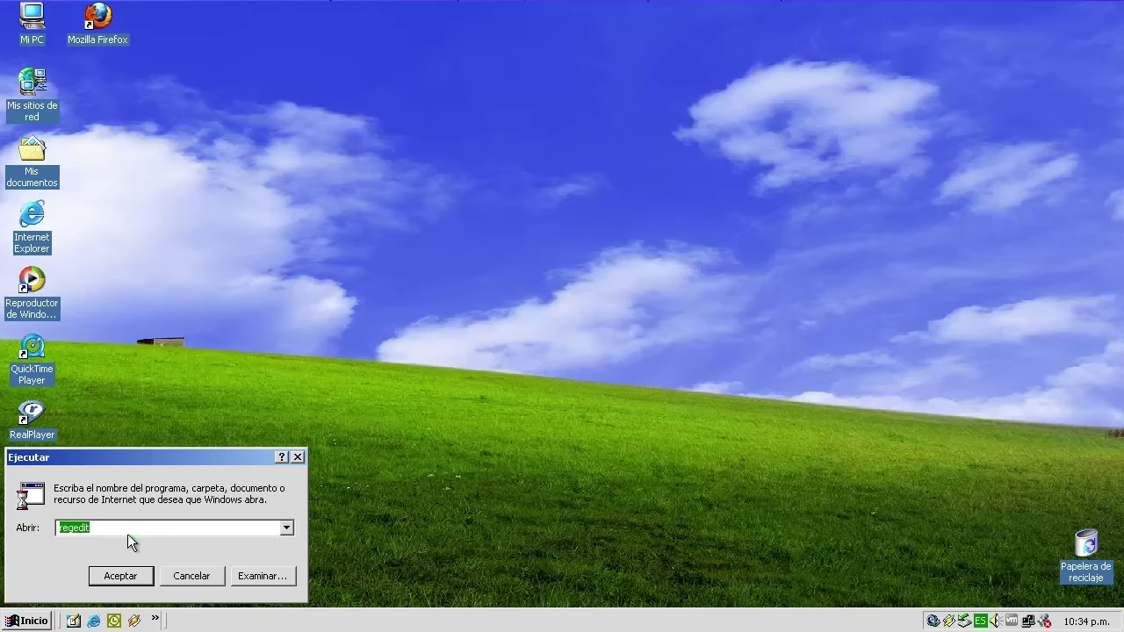
type("winver")
key("Return")
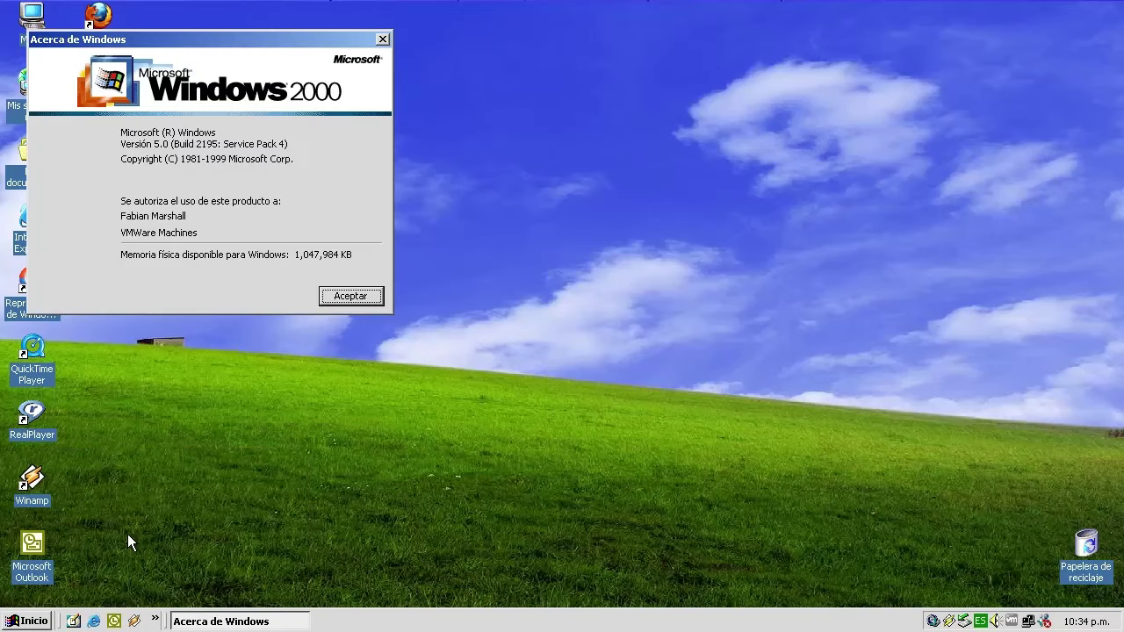
left_click(362, 299)
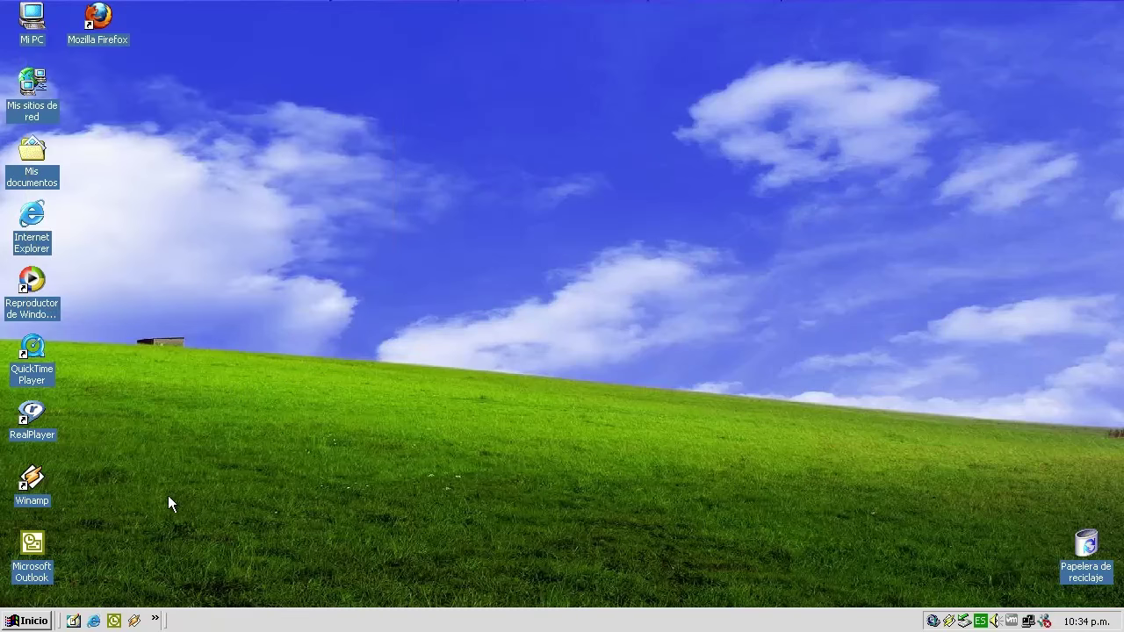
Launch Winamp and adjust its media library window to fit above the taskbar.
left_click(156, 619)
left_click(155, 620)
left_click(606, 354)
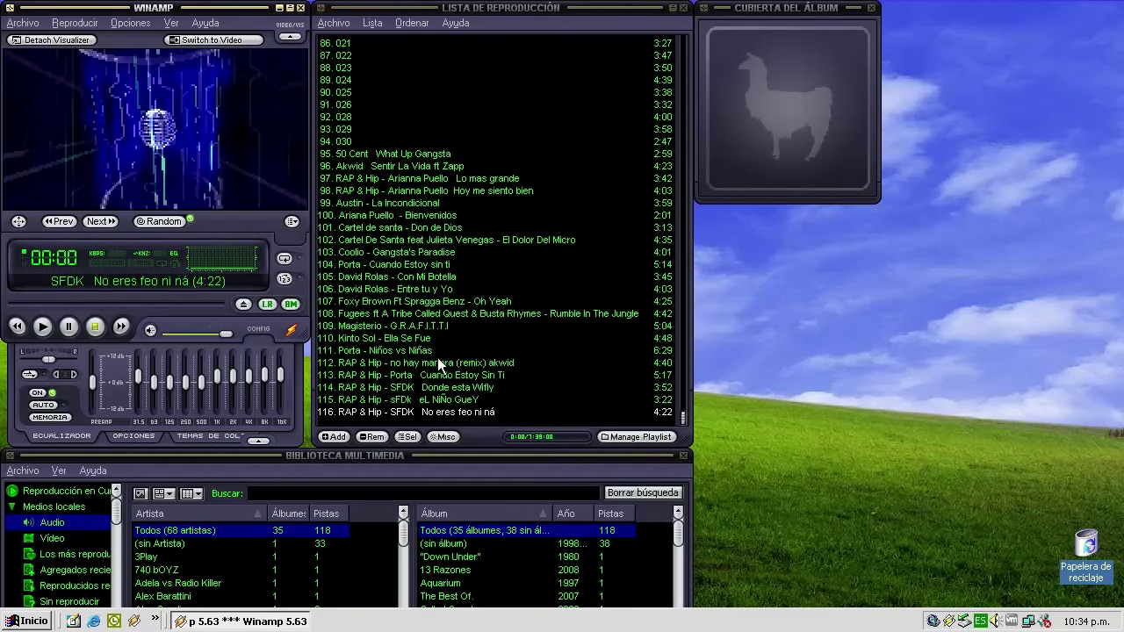
mouse_move(462, 457)
left_mouse_down()
mouse_move(470, 286)
mouse_move(465, 446)
left_mouse_up()
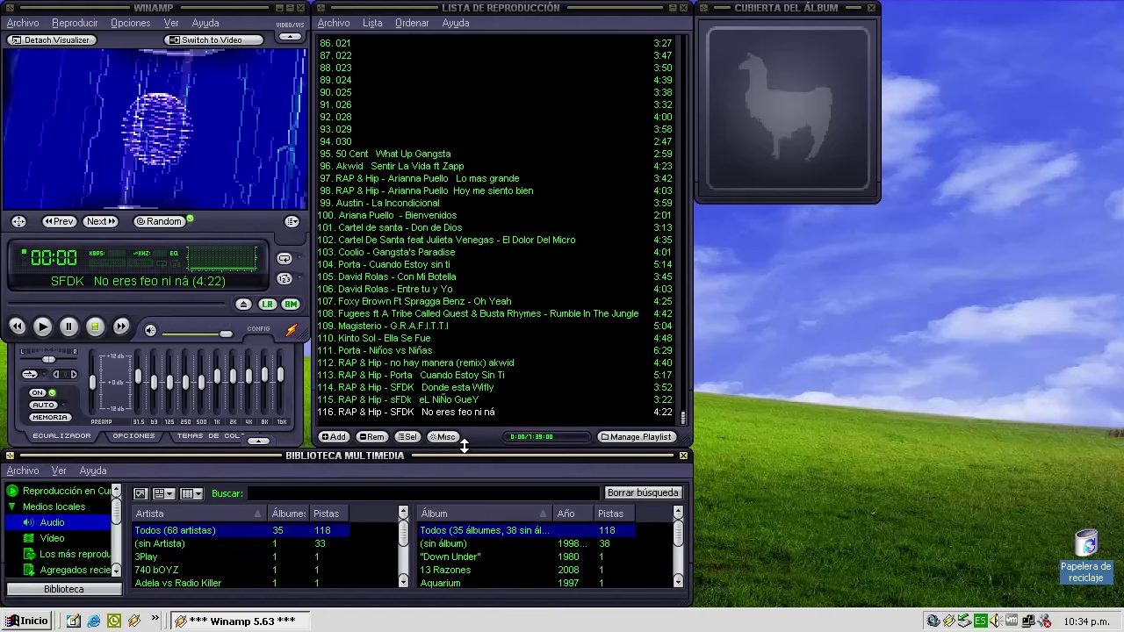
Review Winamp's About pages on language, credits, keyboard shortcuts and version history, and close Winamp.
left_click(292, 329)
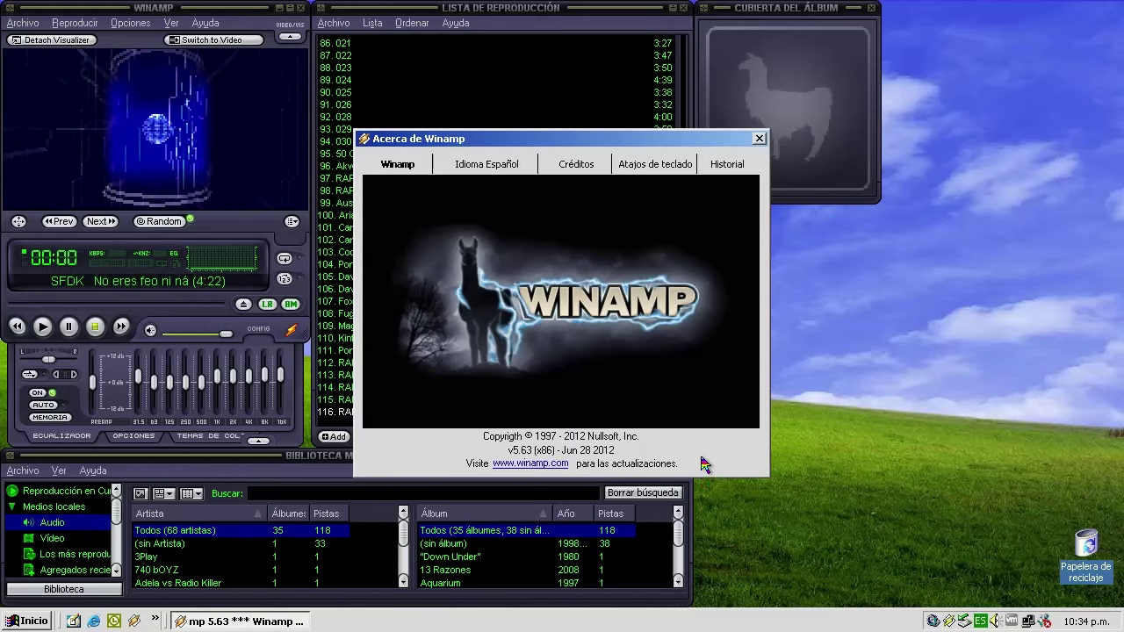
left_click(488, 163)
left_click(576, 164)
left_click(649, 165)
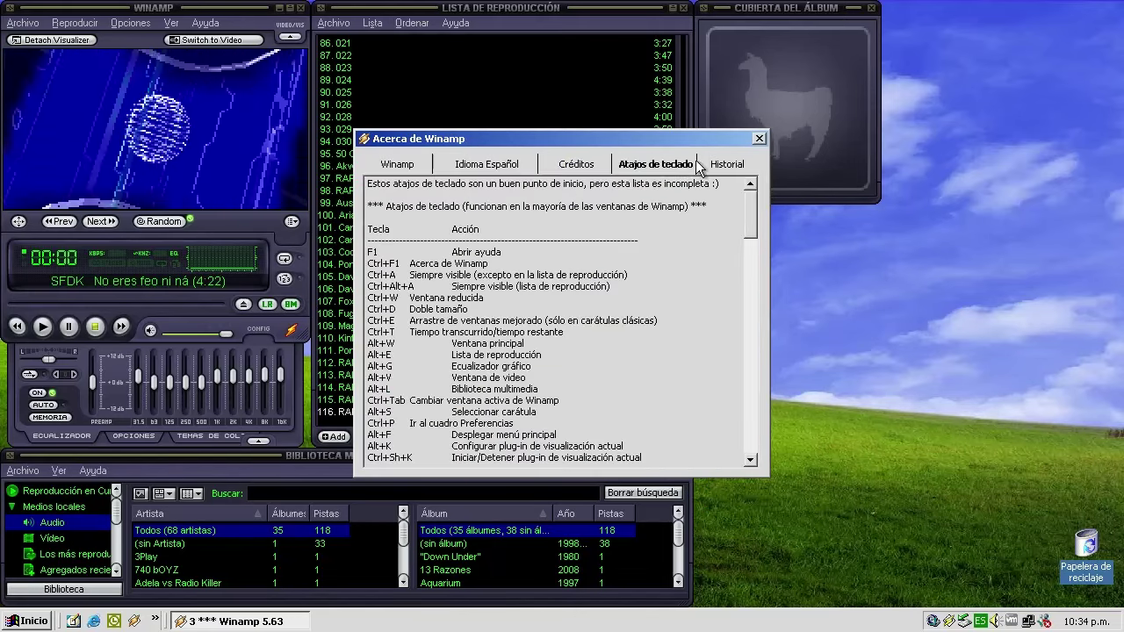
left_click(727, 164)
left_click(760, 140)
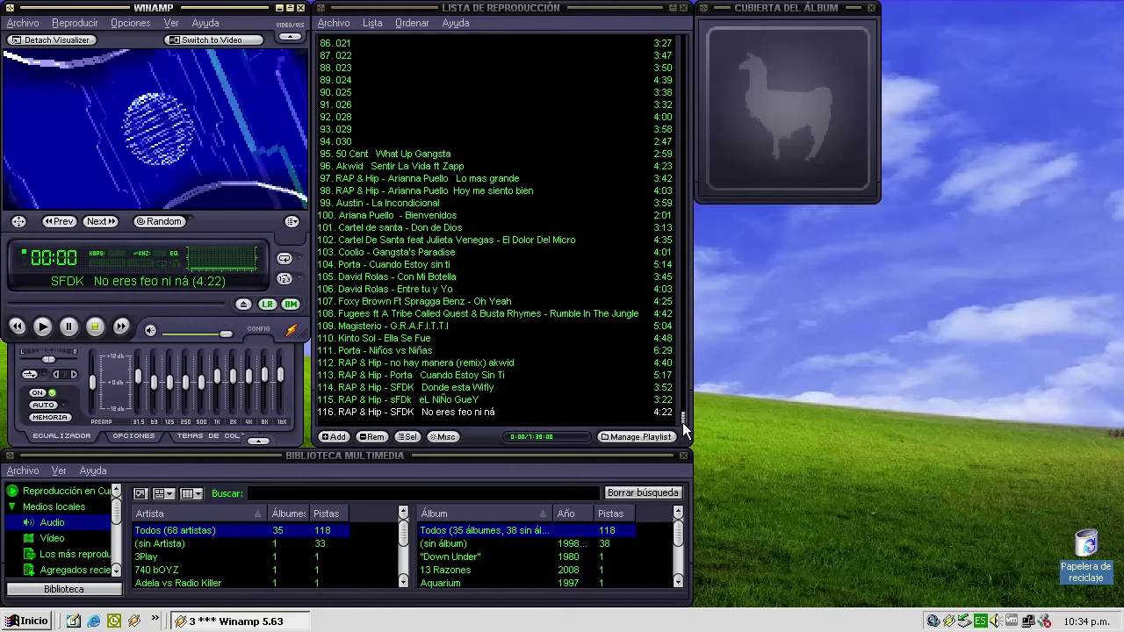
mouse_move(682, 422)
left_mouse_down()
mouse_move(671, 89)
mouse_move(688, 38)
mouse_move(688, 441)
left_mouse_up()
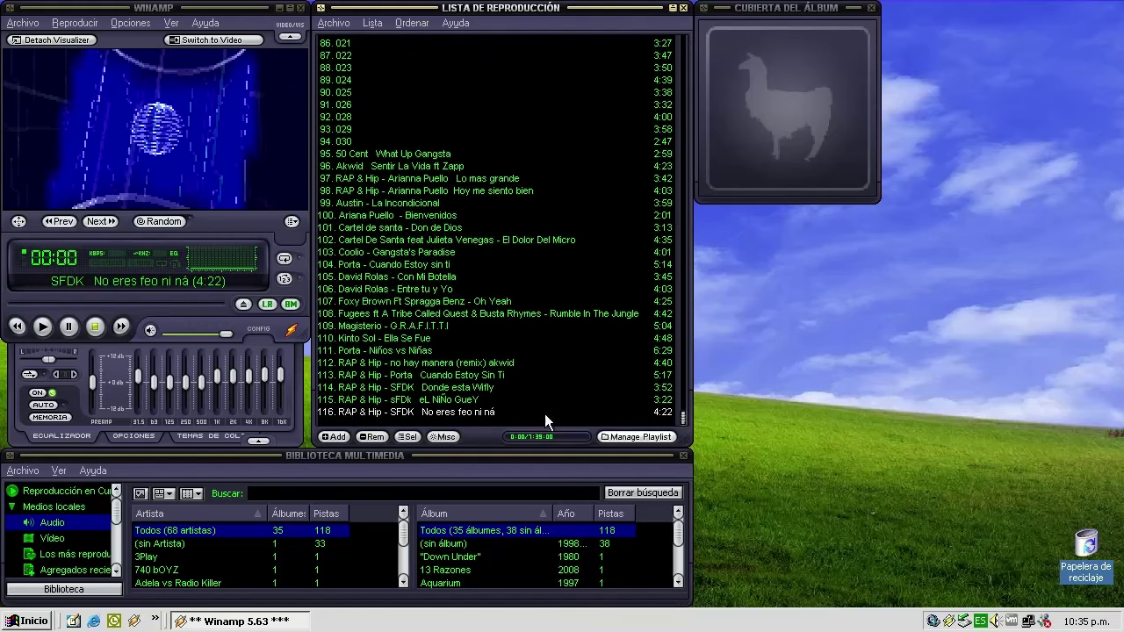
left_click(299, 8)
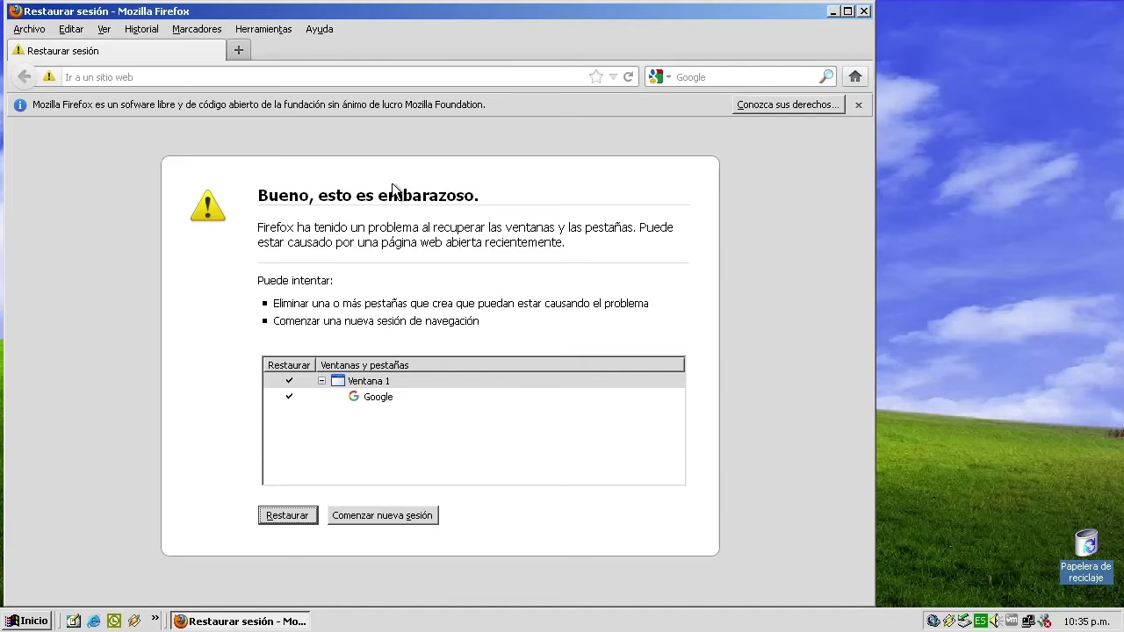
Start a new browsing session in Firefox and view its About information.
left_click(378, 514)
left_click(320, 29)
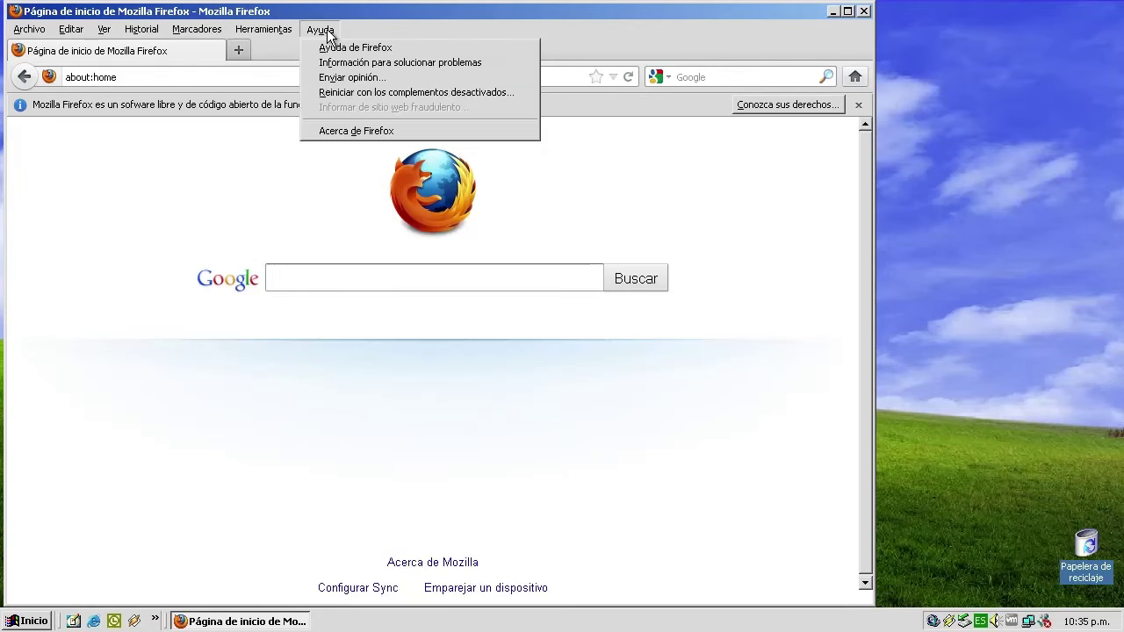
left_click(342, 130)
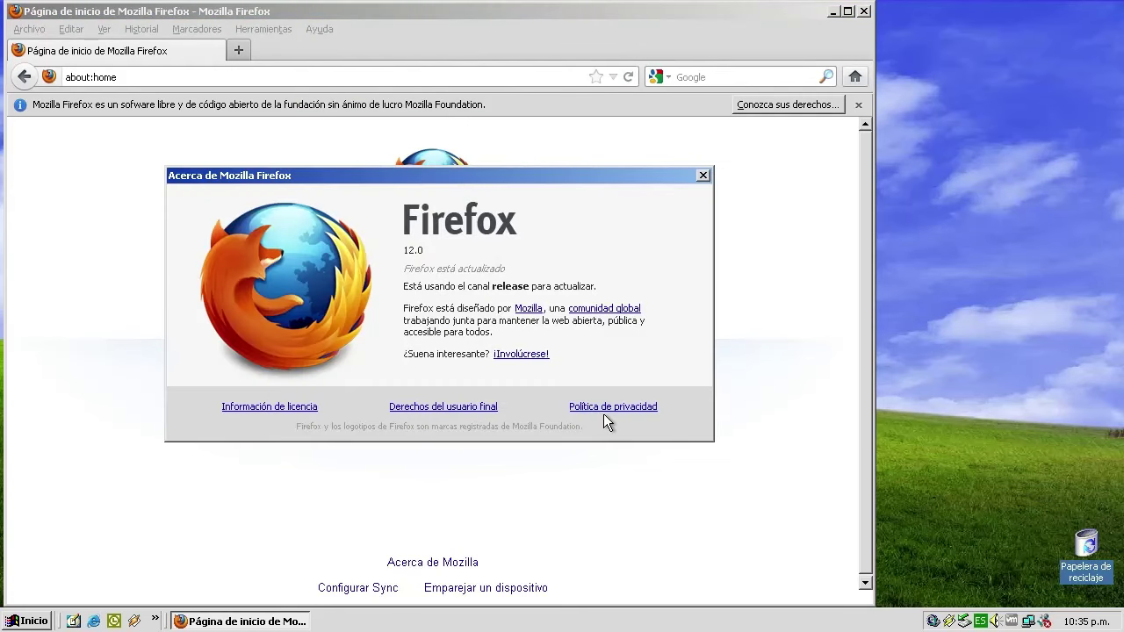
left_click(703, 176)
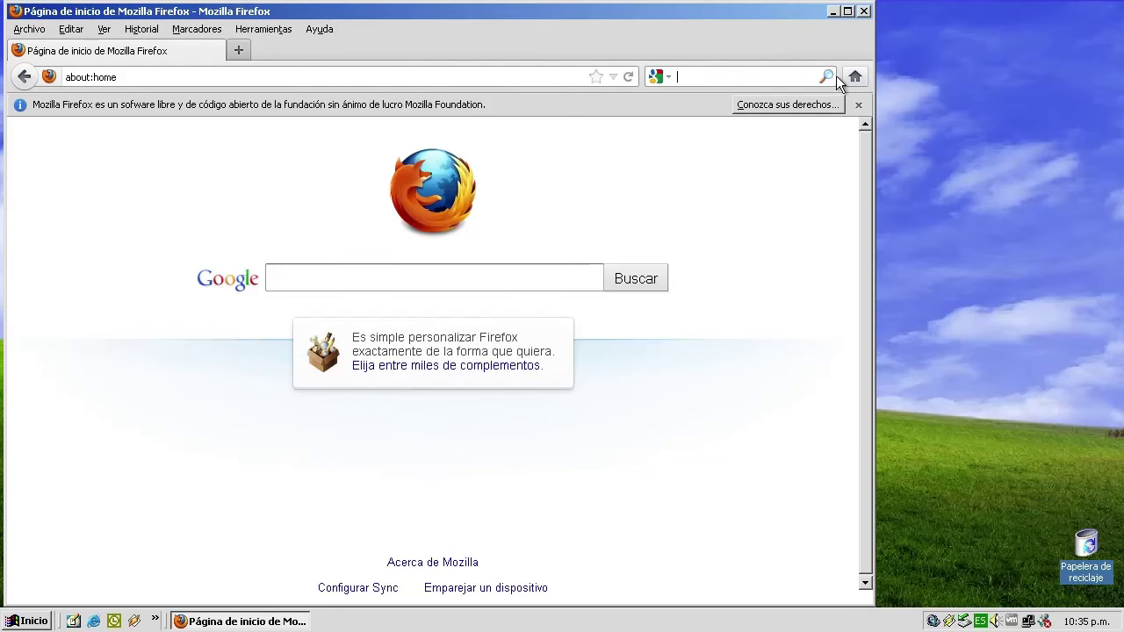
Open Google Images by way of the Google home page, and dismiss Firefox's rights notice.
left_click(829, 76)
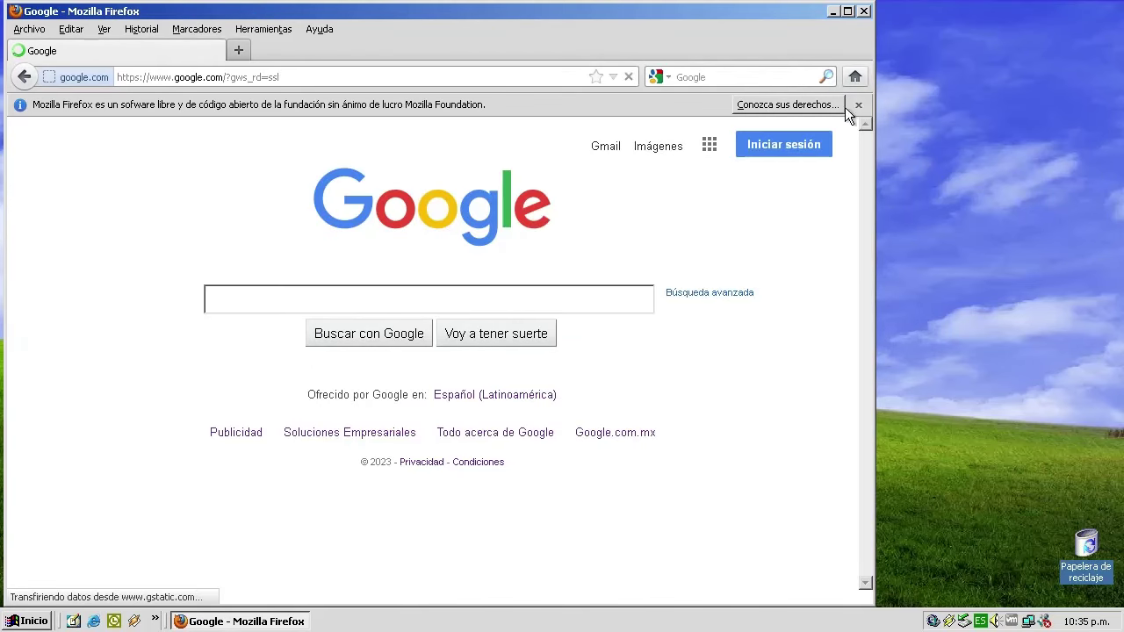
left_click(858, 105)
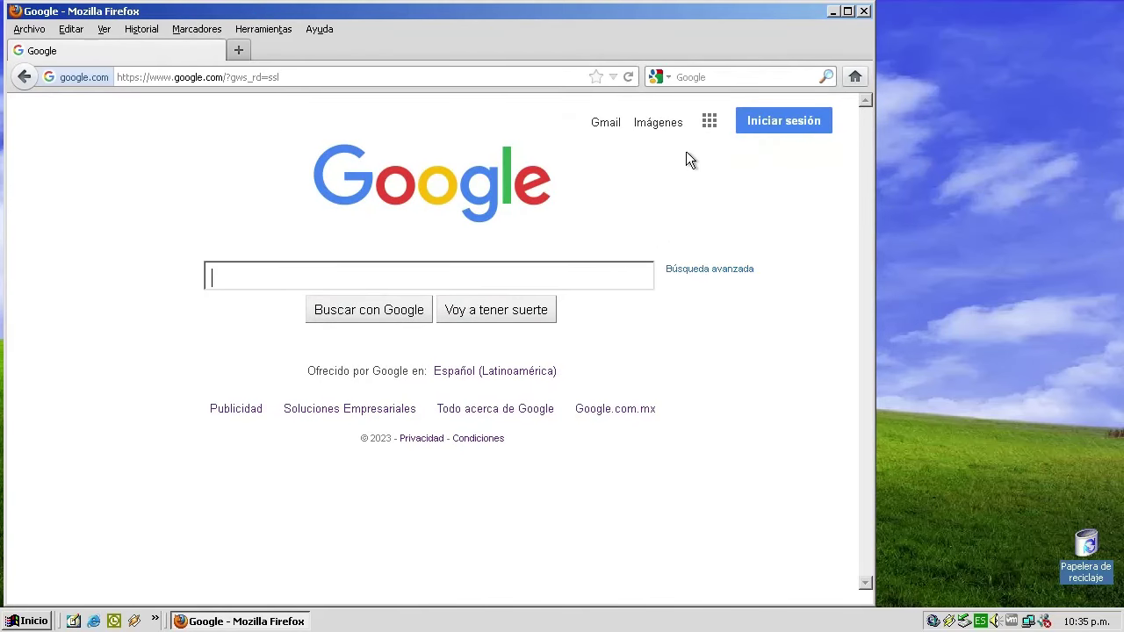
left_click(665, 122)
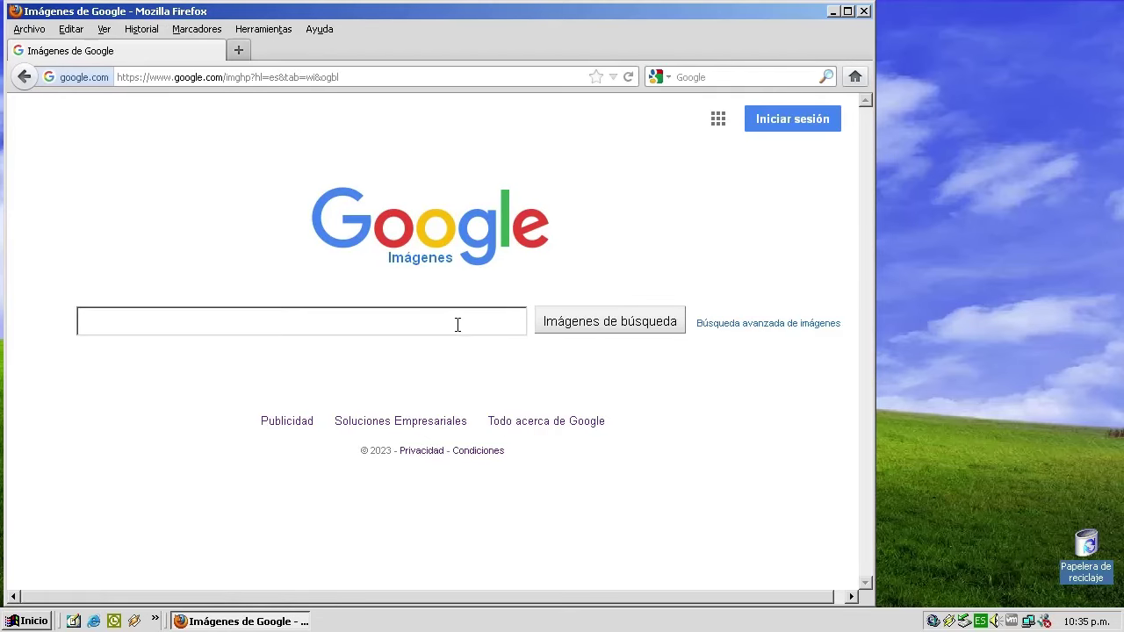
Search Google Images for the suggested phrase windows 2000 professional.
type("Windo")
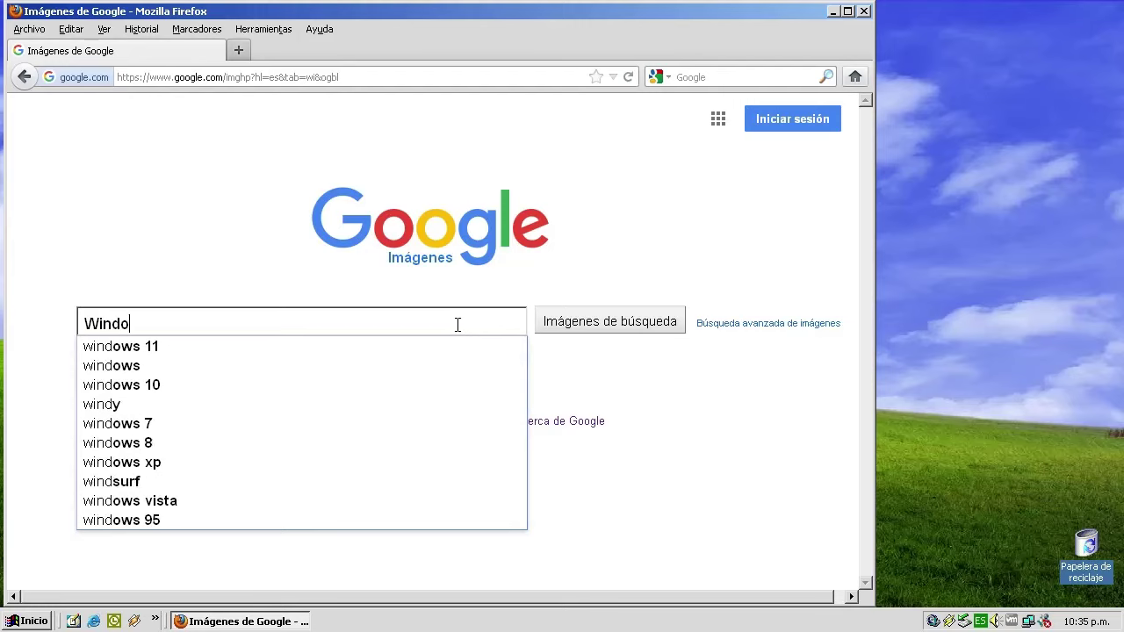
type("ws 2000")
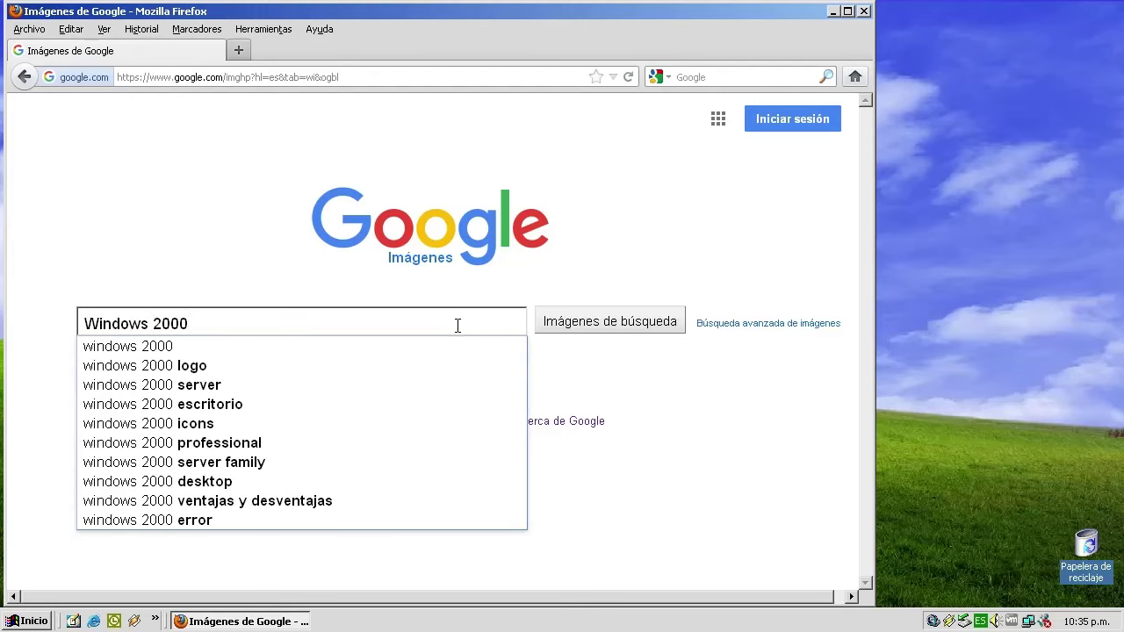
left_click(446, 442)
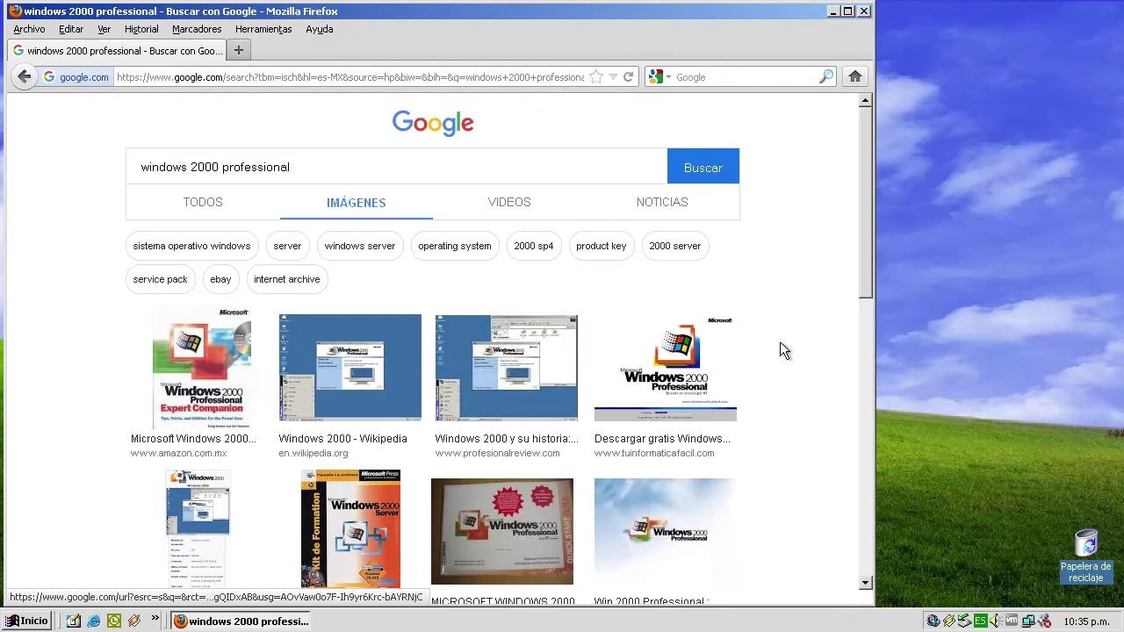
Maximize the Firefox window and look through the Windows 2000 Professional image results.
left_click_drag(867, 200, 863, 324)
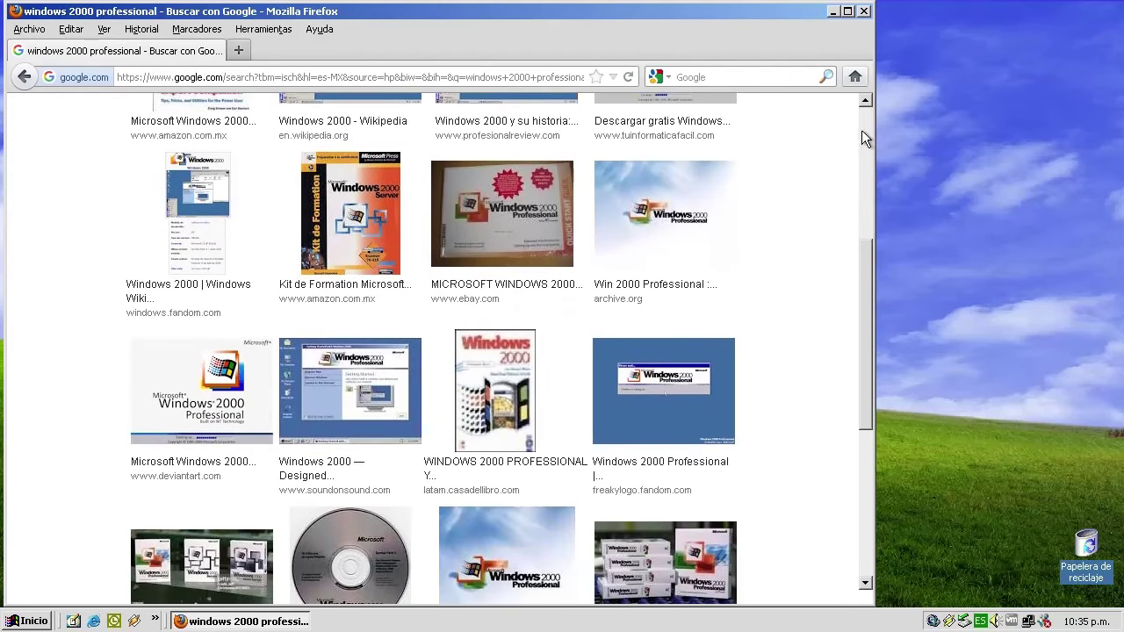
left_click(847, 11)
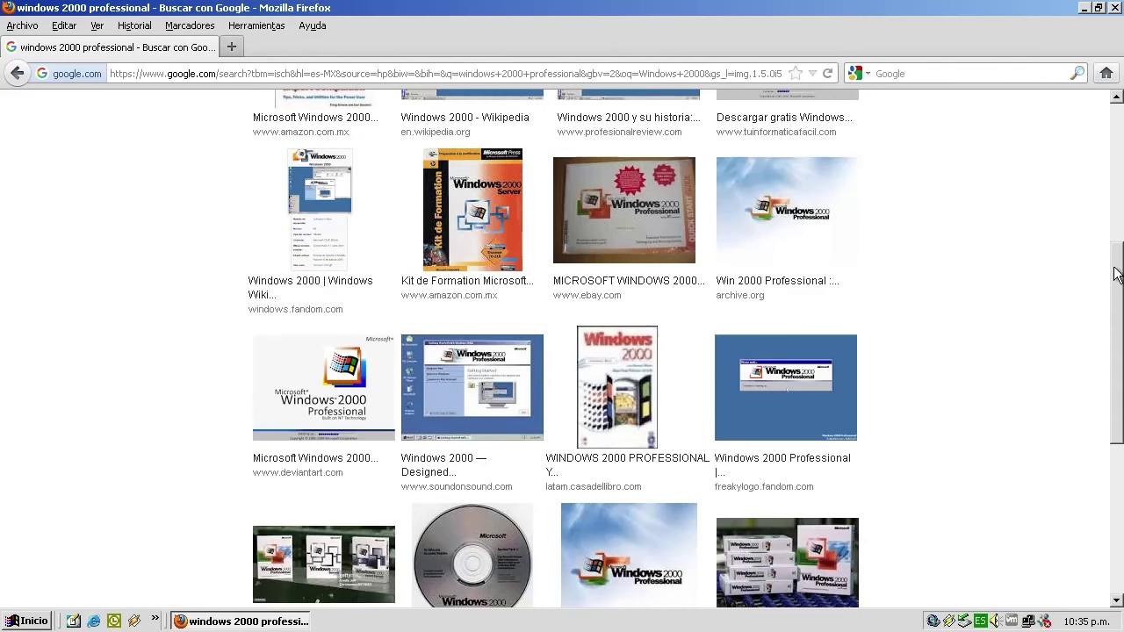
left_click_drag(1115, 267, 1112, 354)
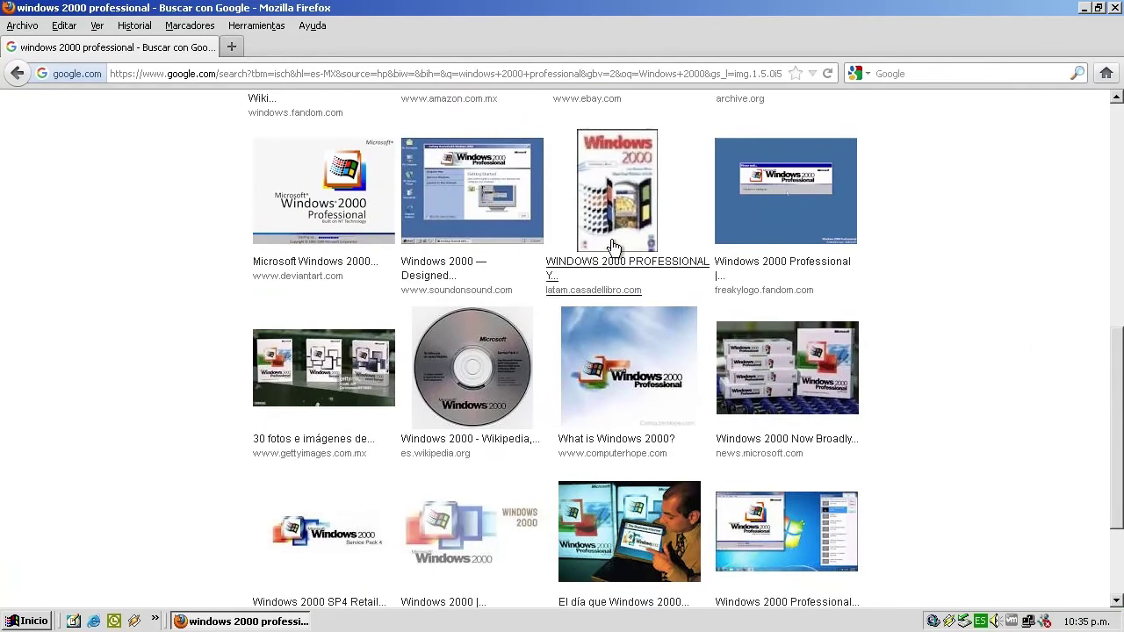
Try to open the DeviantArt image result, retry loading the page, and close Firefox.
left_click(301, 220)
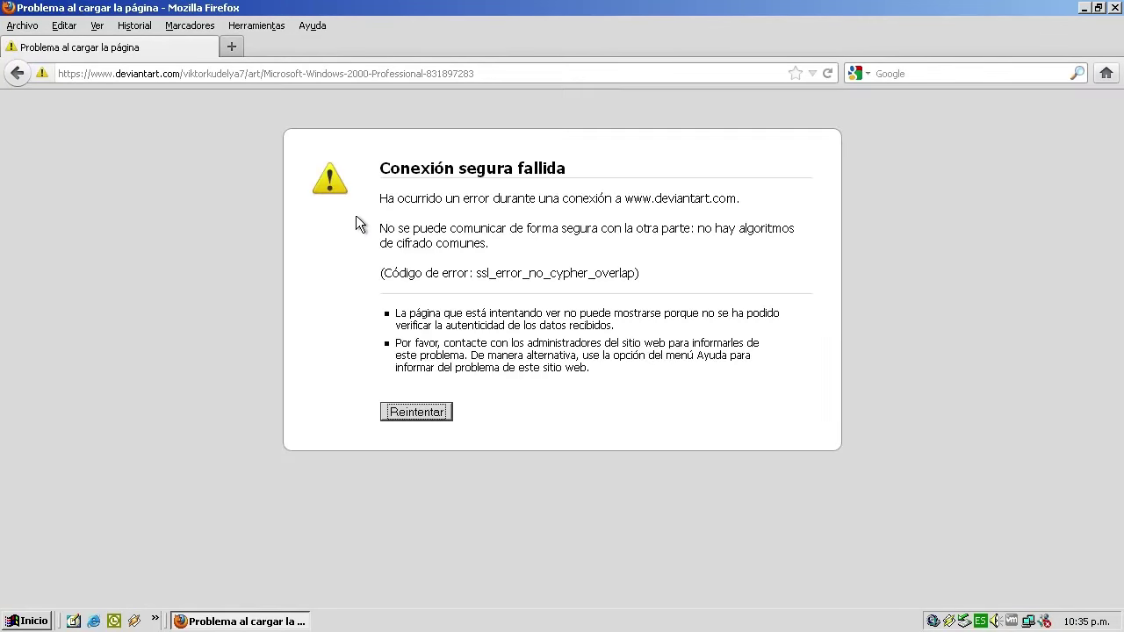
left_click(431, 416)
left_click(431, 416)
left_click(1115, 8)
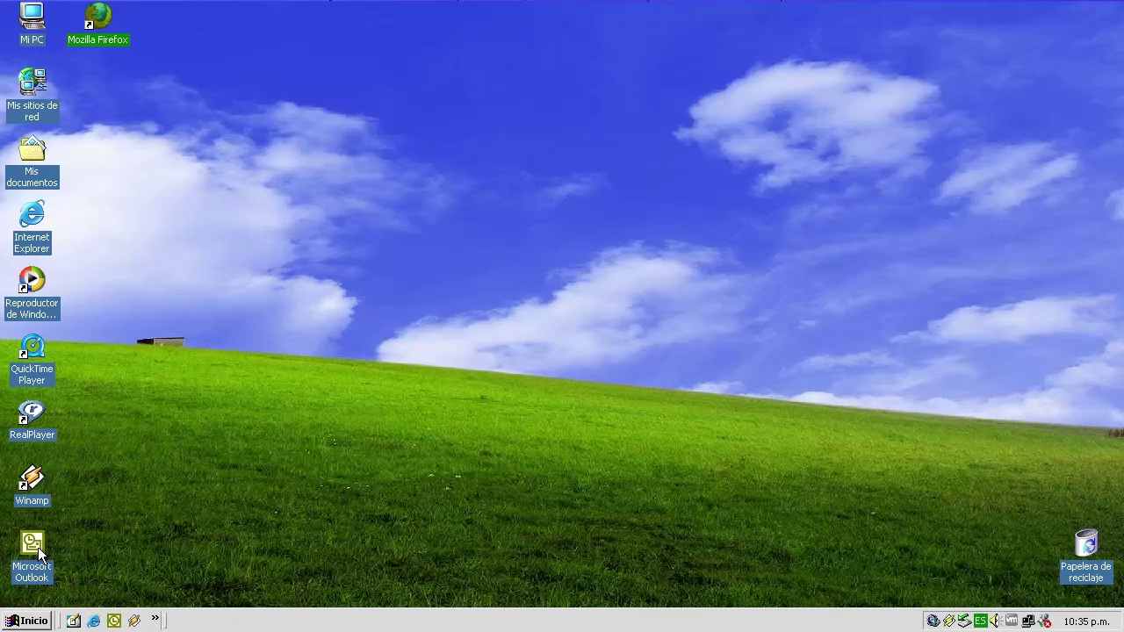
Launch RealPlayer from the desktop, cancel its online setup and exit setup to accept the default settings.
left_click(49, 435)
double_click(49, 436)
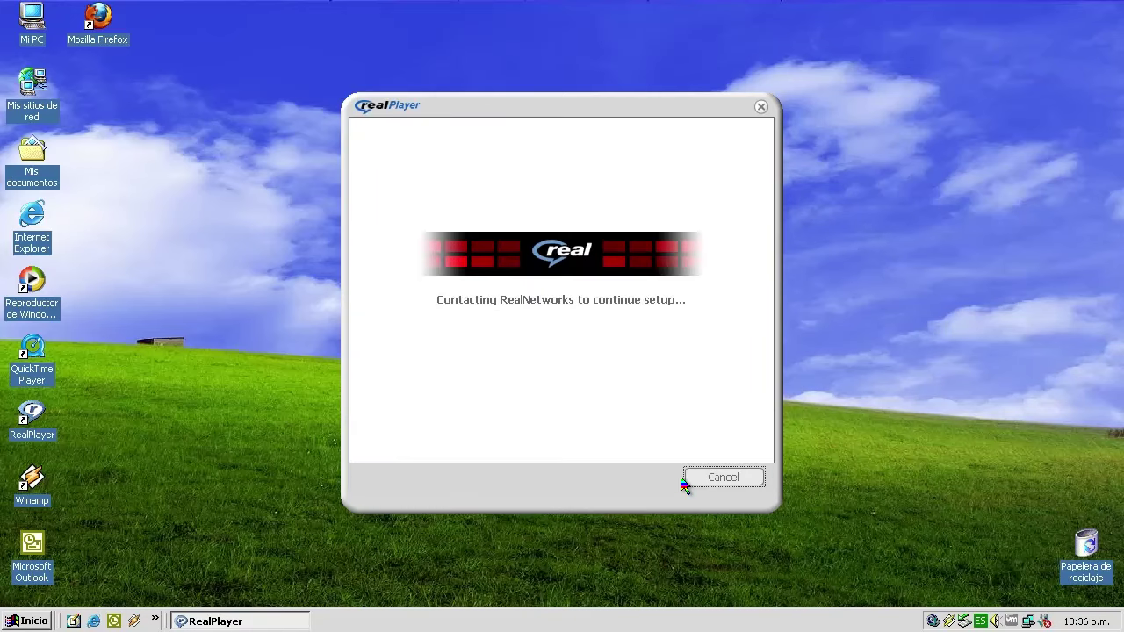
left_click(716, 476)
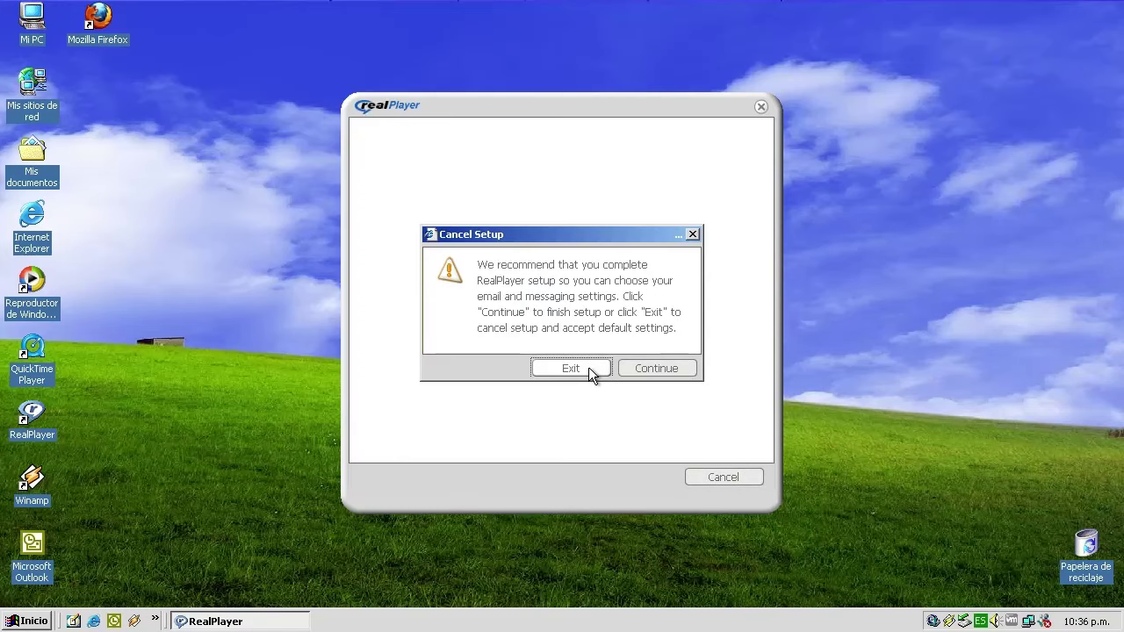
left_click(645, 367)
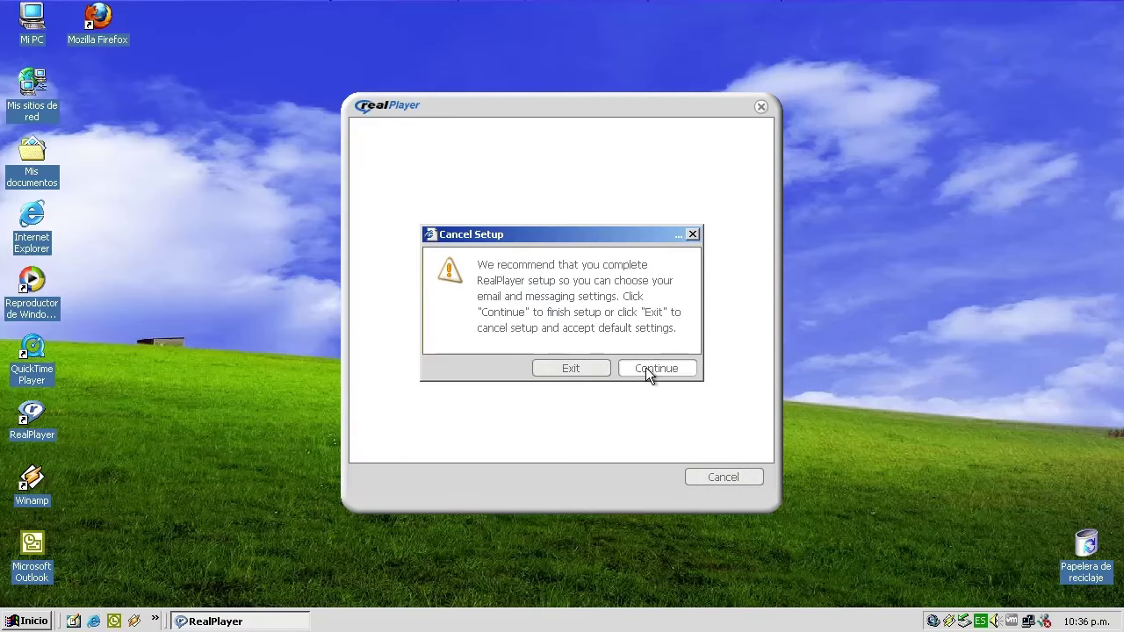
left_click(705, 477)
left_click(546, 368)
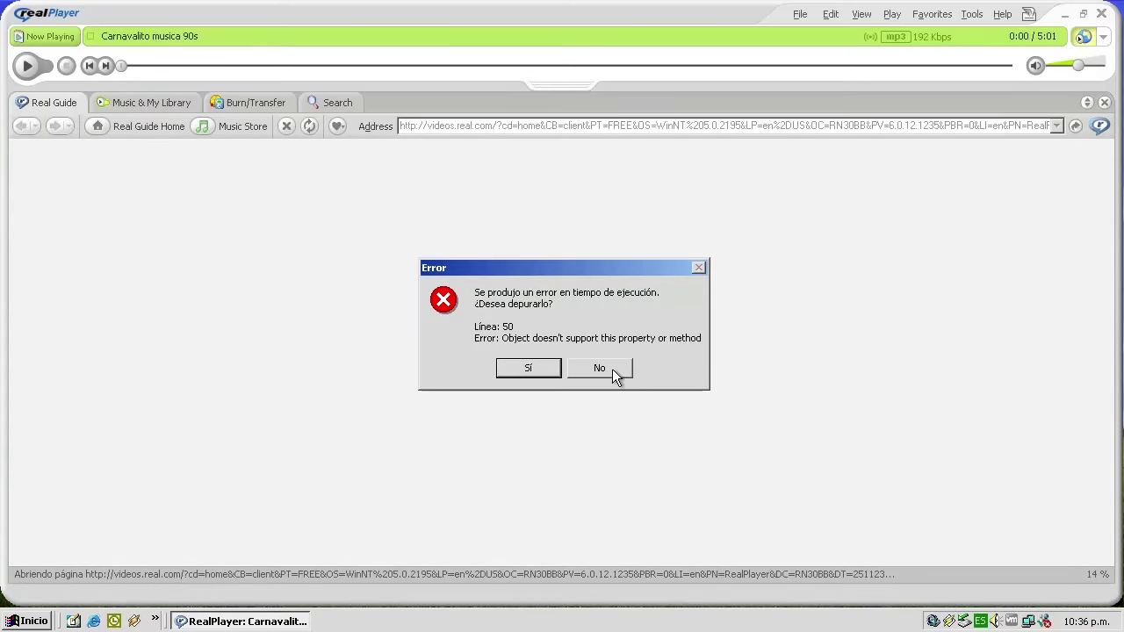
Decline to debug the runtime errors raised by RealPlayer's Real Guide page until they are all dismissed.
left_click(599, 368)
left_click(599, 368)
left_click(599, 368)
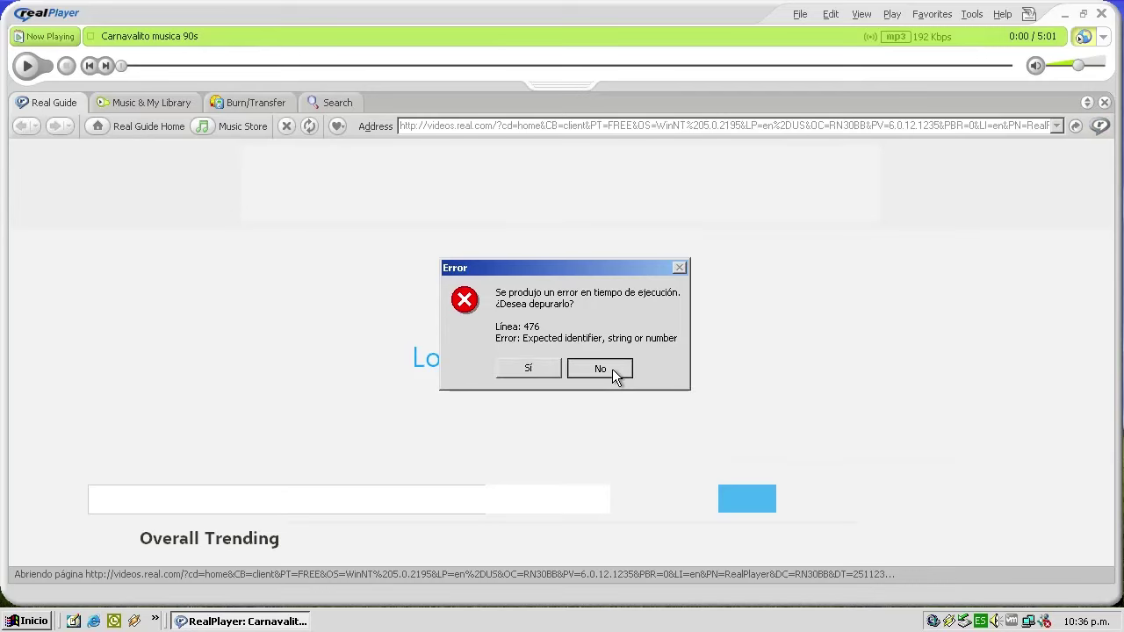
left_click(613, 371)
left_click(612, 370)
left_click(612, 370)
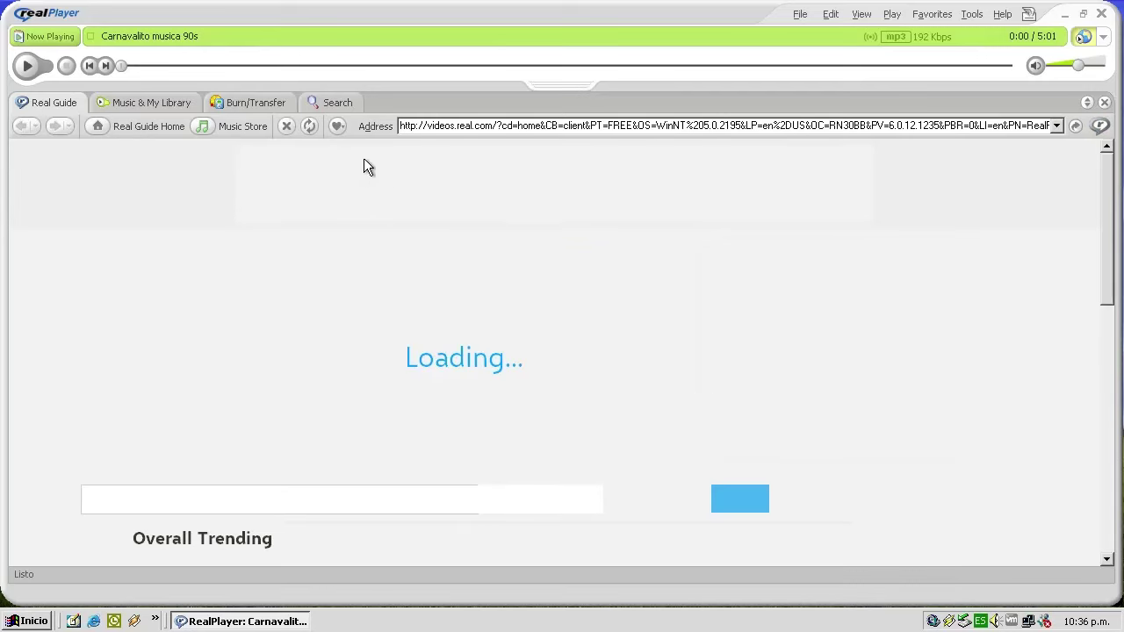
Look through the All Media clip list in RealPlayer's Music & My Library section, and close RealPlayer.
left_click(163, 106)
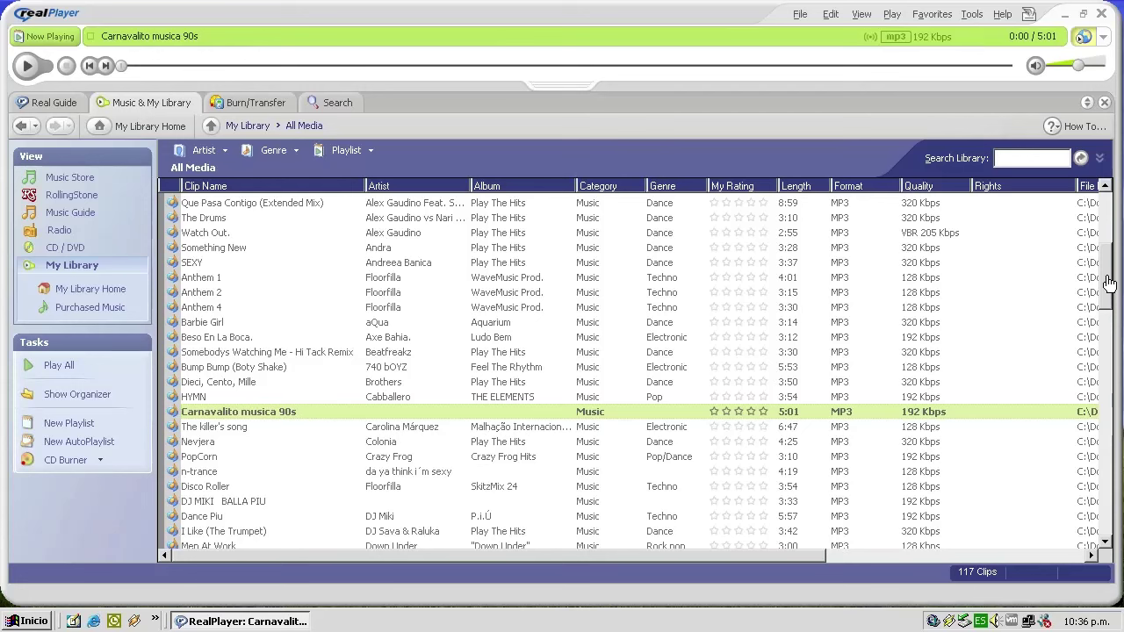
left_click_drag(1108, 283, 1104, 329)
left_click_drag(1104, 329, 1109, 263)
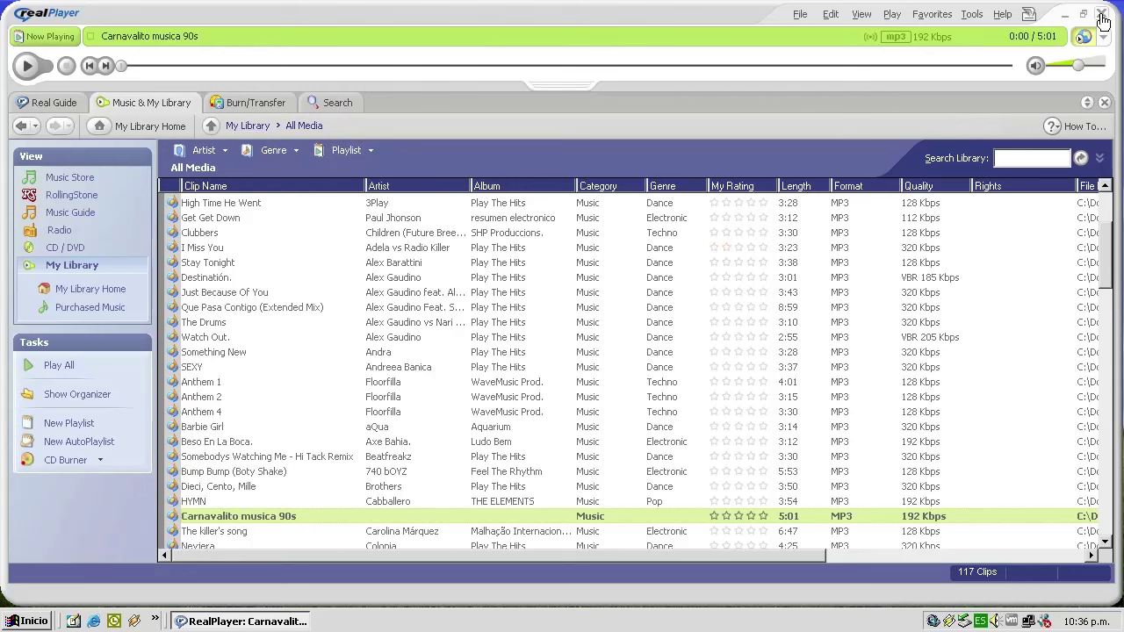
left_click(1101, 15)
Log the current user off Windows and confirm closing the session.
left_click(28, 620)
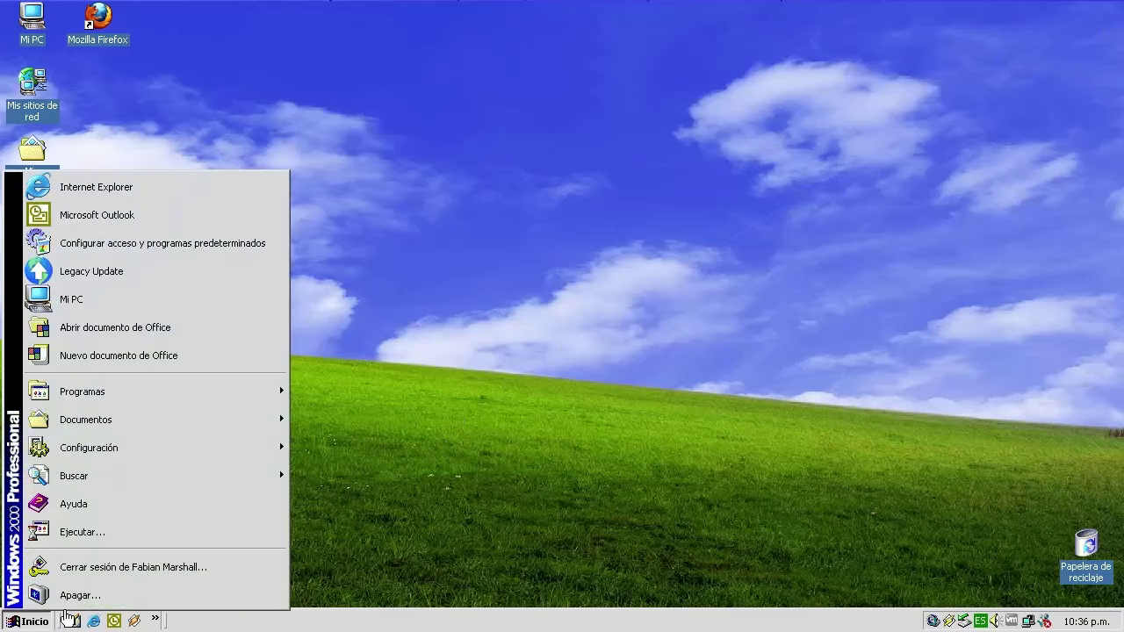
left_click(146, 567)
left_click(529, 333)
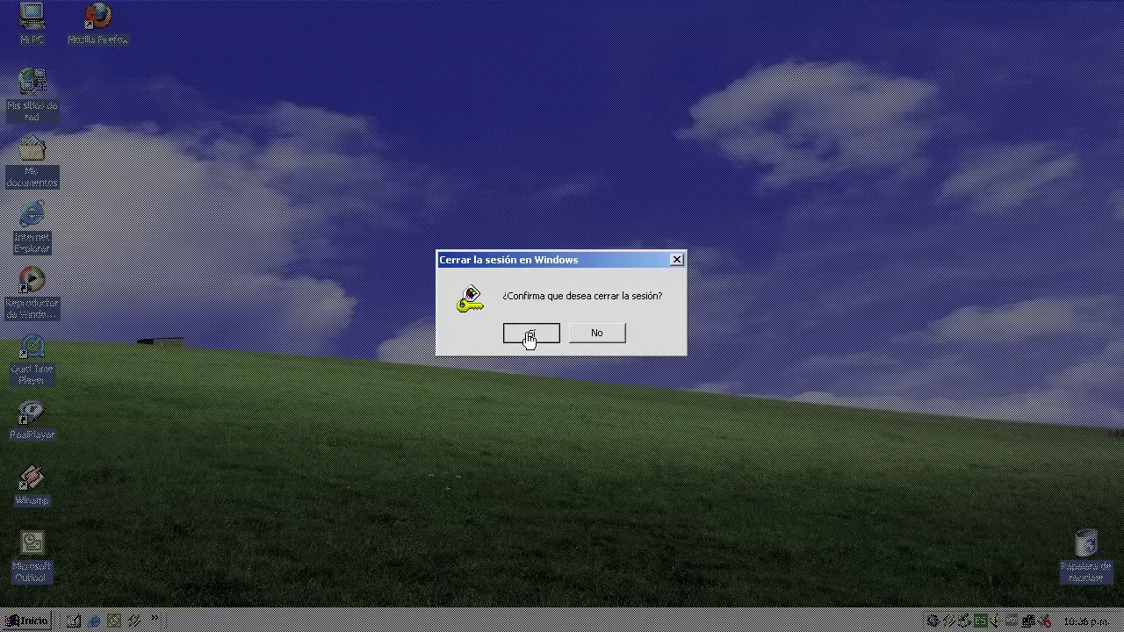